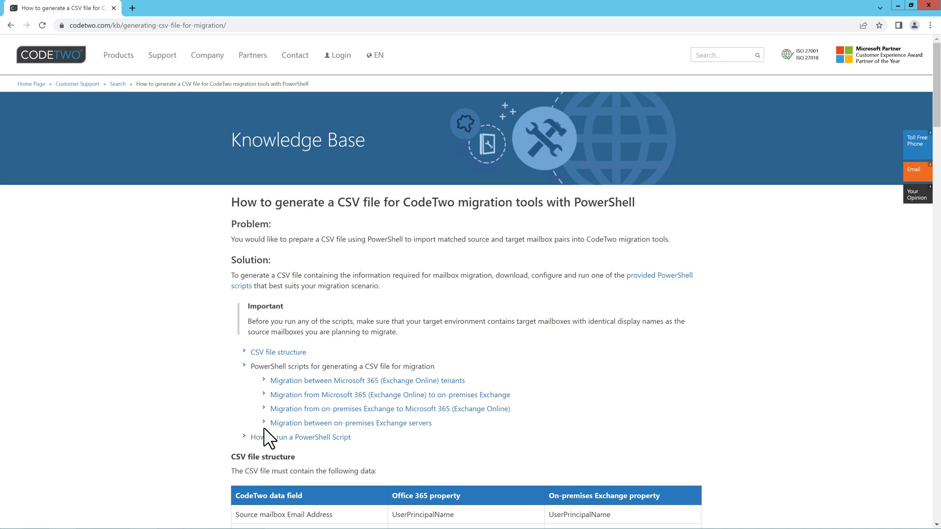
Step: Jump to the CSV file structure section of the PowerShell CSV-generation article
click(277, 354)
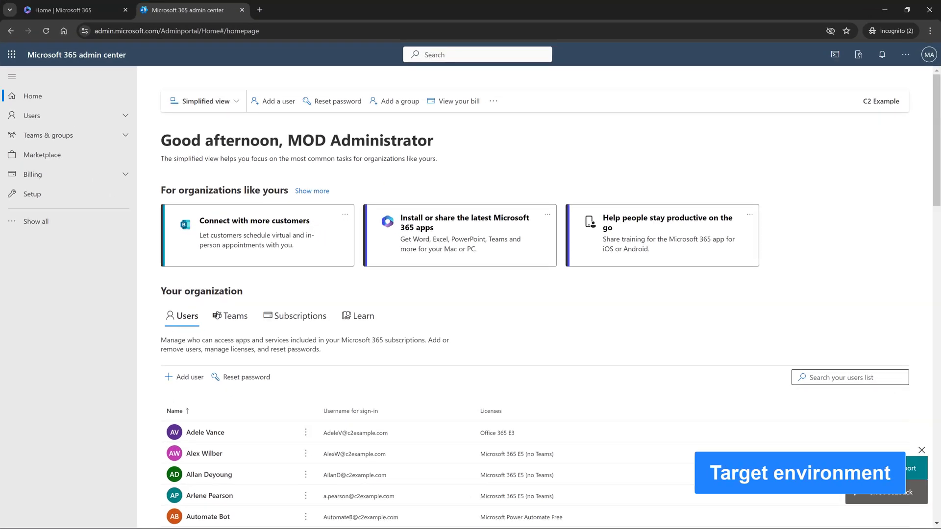
Step: Scroll down and open the on-premises Exchange to Microsoft 365 script instructions
scroll(534, 294, down, 5)
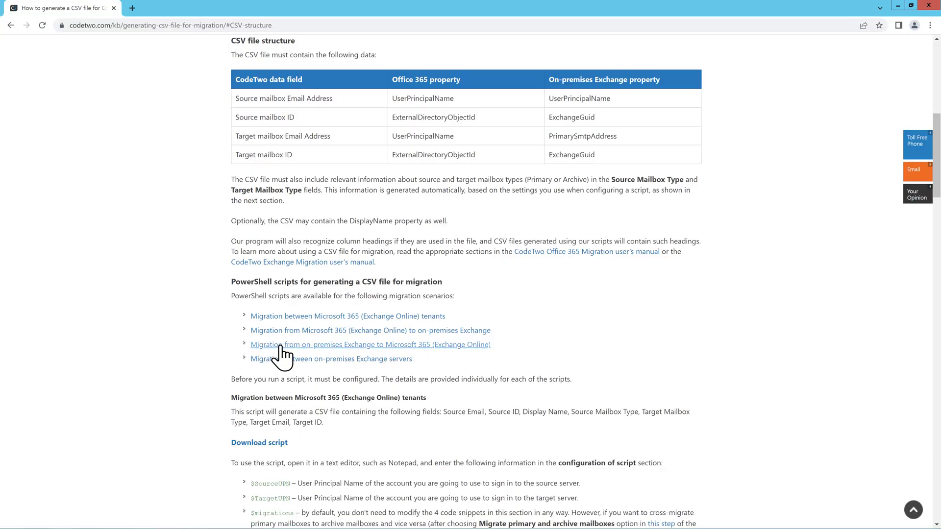
click(281, 346)
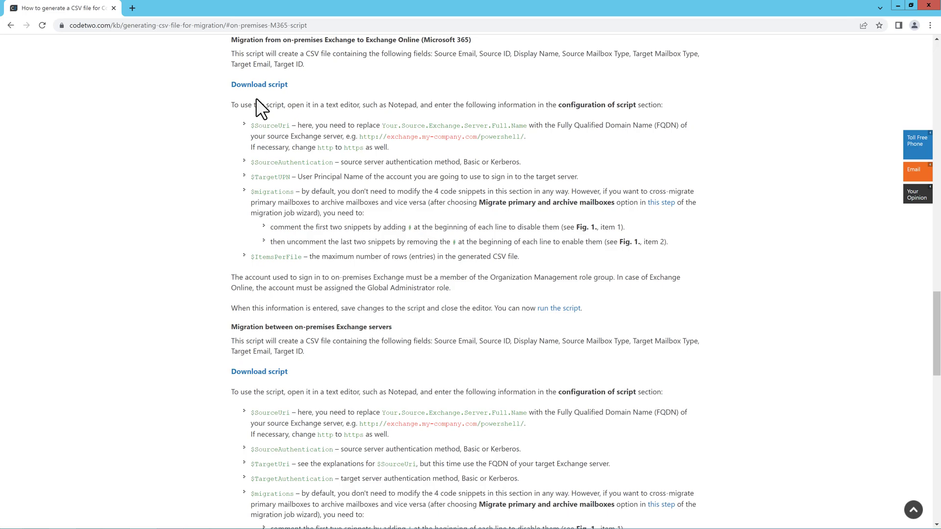
Step: Download the on-premises-to-Microsoft 365 script and show the zip in its folder
click(253, 85)
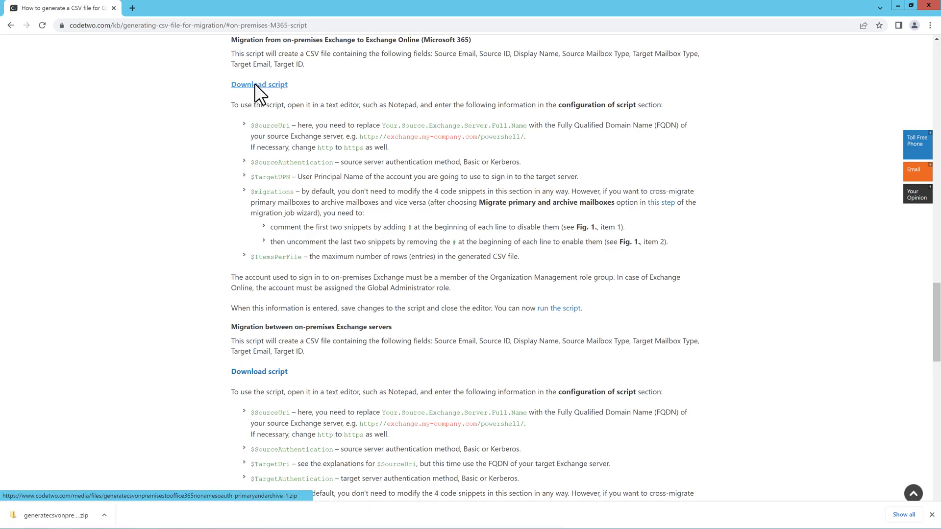
click(105, 515)
click(130, 478)
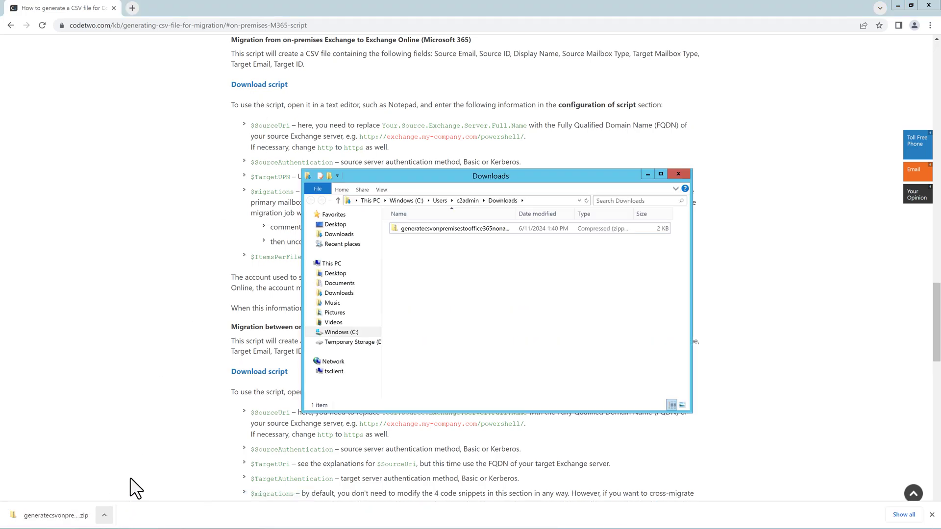
Step: Extract the zip into Downloads and open the extracted .ps1 script in Notepad
right_click(439, 230)
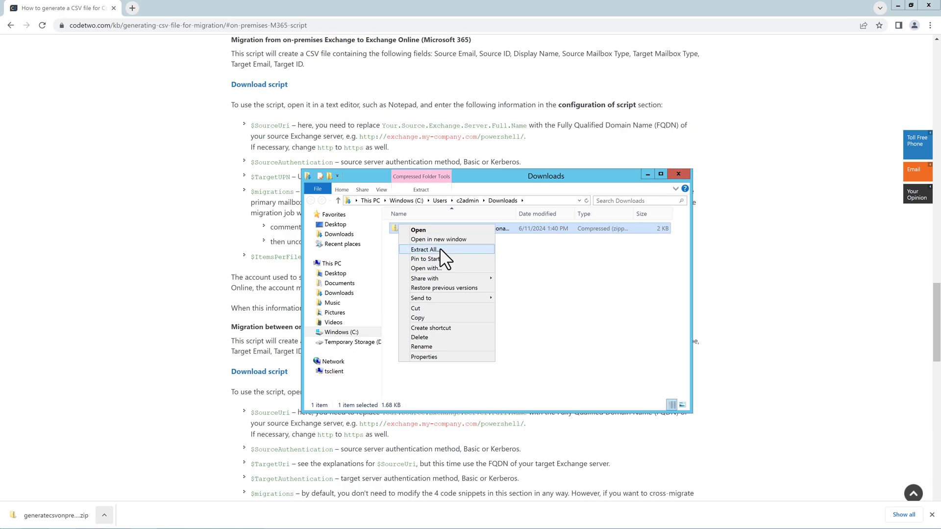
click(439, 249)
click(557, 360)
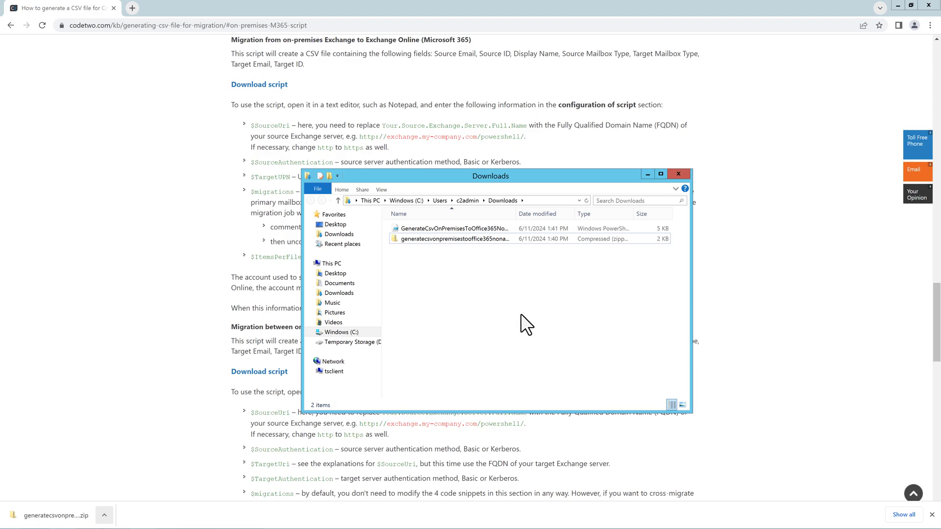
double_click(451, 227)
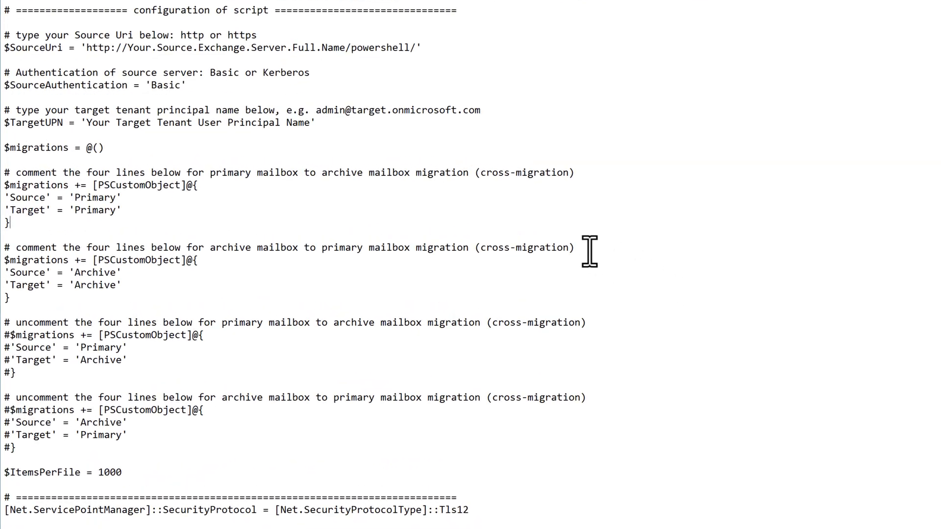
Step: Set the source server FQDN, change authentication from Basic to kerberos, and enter the target admin UPN
drag(128, 49, 346, 50)
text(LabMarketing-S2.SRCDOMAIN.LAN)
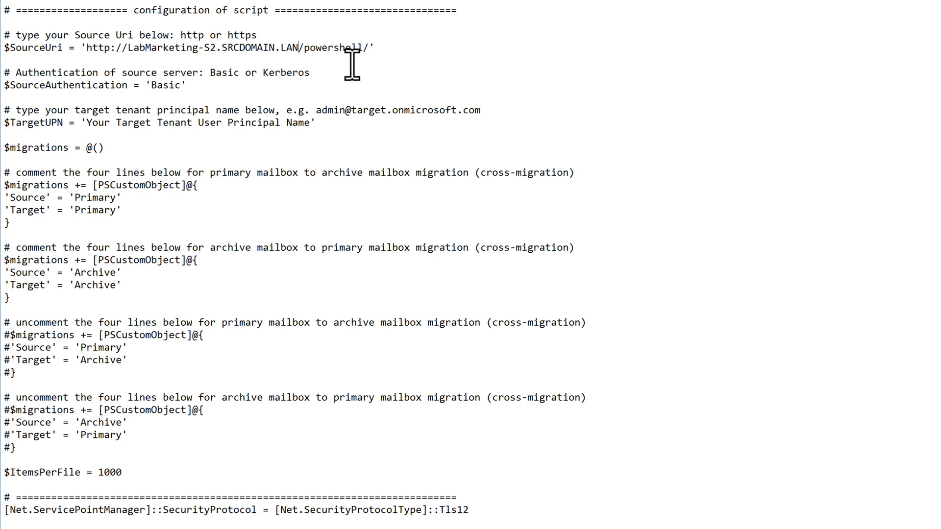
double_click(165, 85)
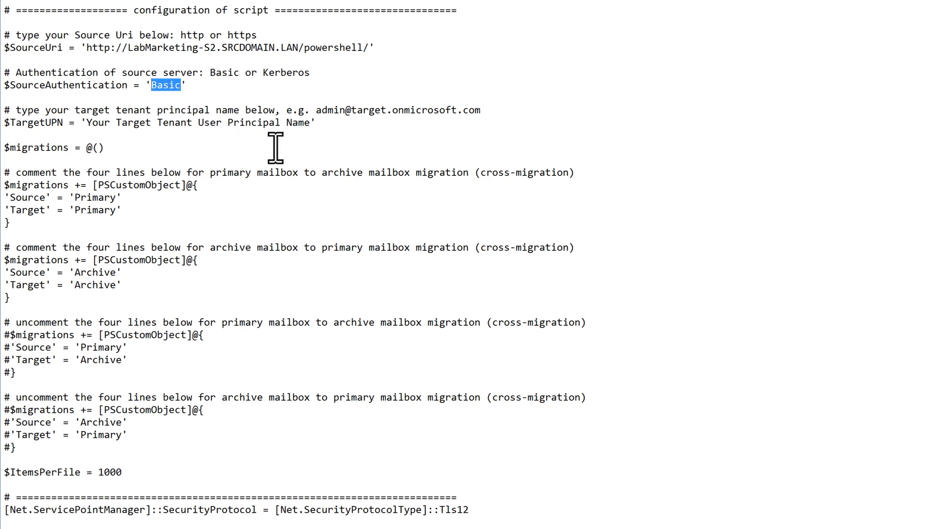
text(kerberos)
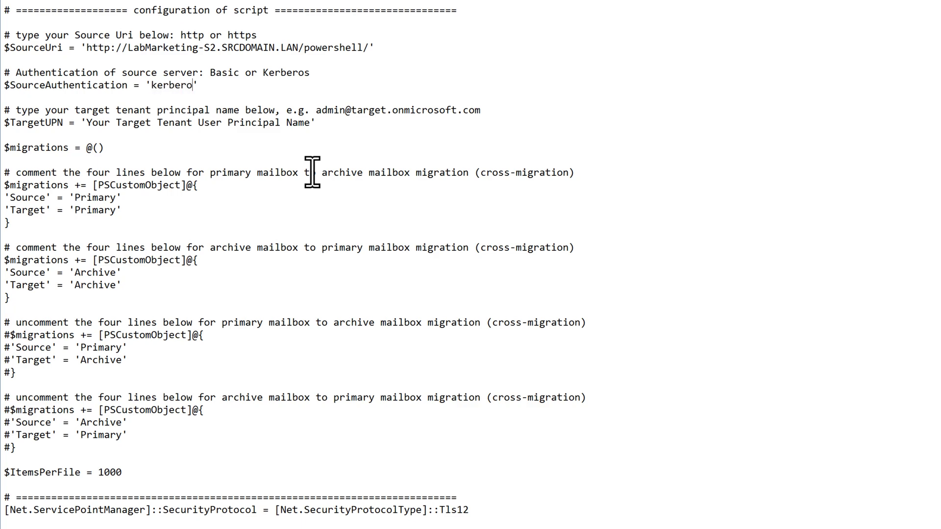
drag(87, 122, 313, 123)
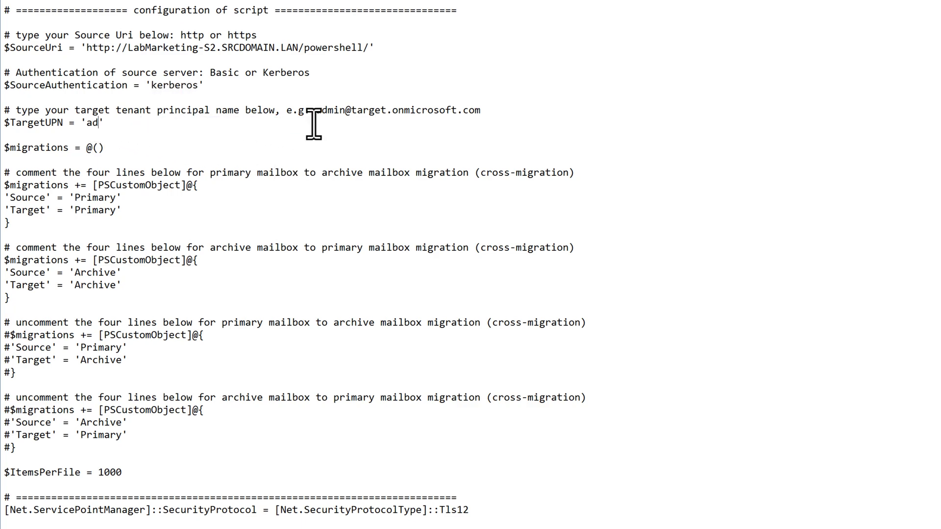
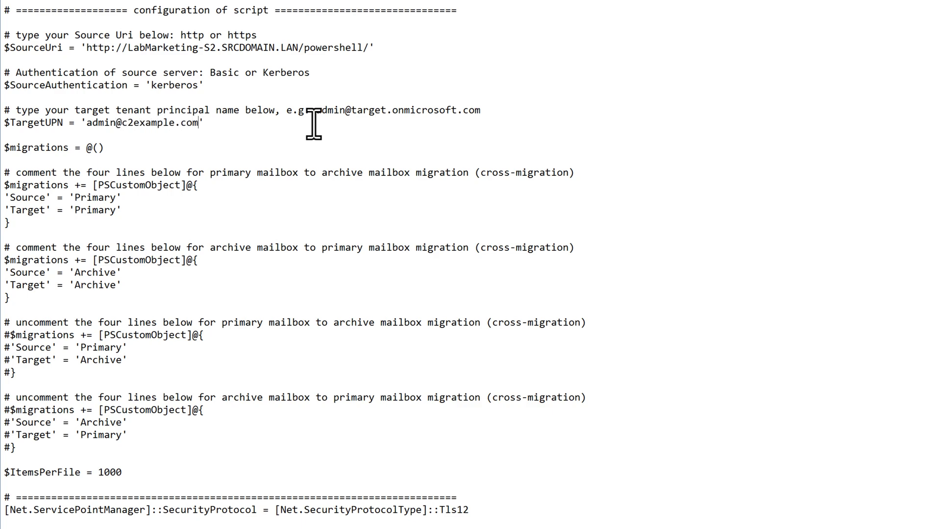
key(End)
Step: Adjust the comment marks on the Archive block lines, including $migrations, and save the script
text(#)
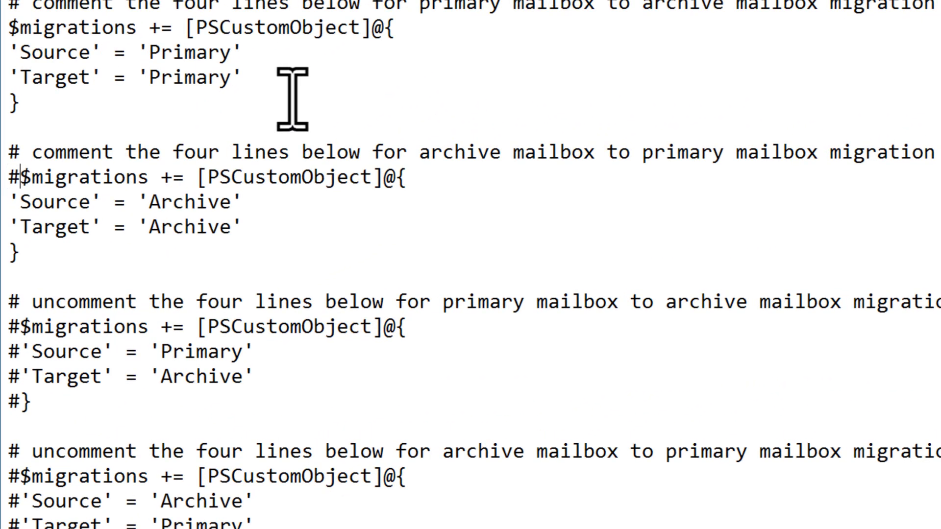
key(Down)
key(Home)
text(#)
key(Down)
key(Home)
text(#)
key(Down)
key(Home)
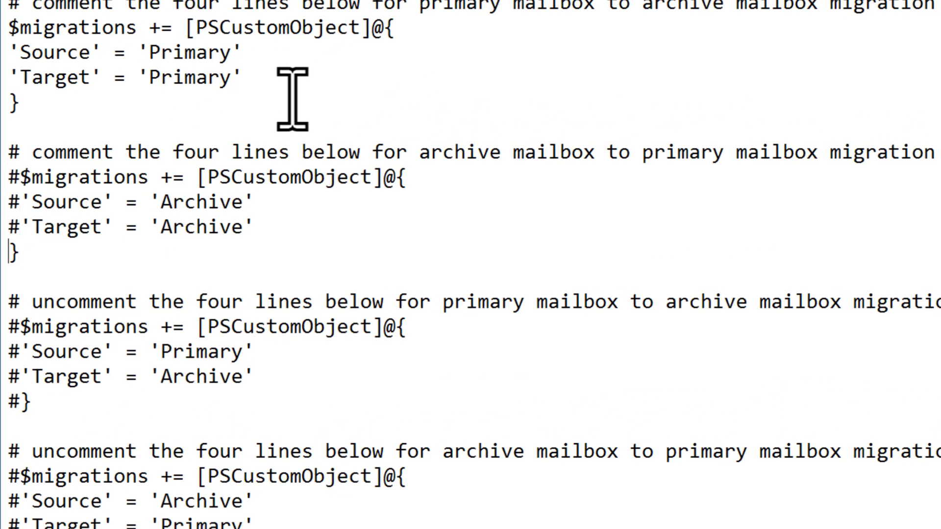
text(#)
key(BackSpace)
key(Up)
key(Delete)
key(Up)
key(Delete)
key(Up)
key(Delete)
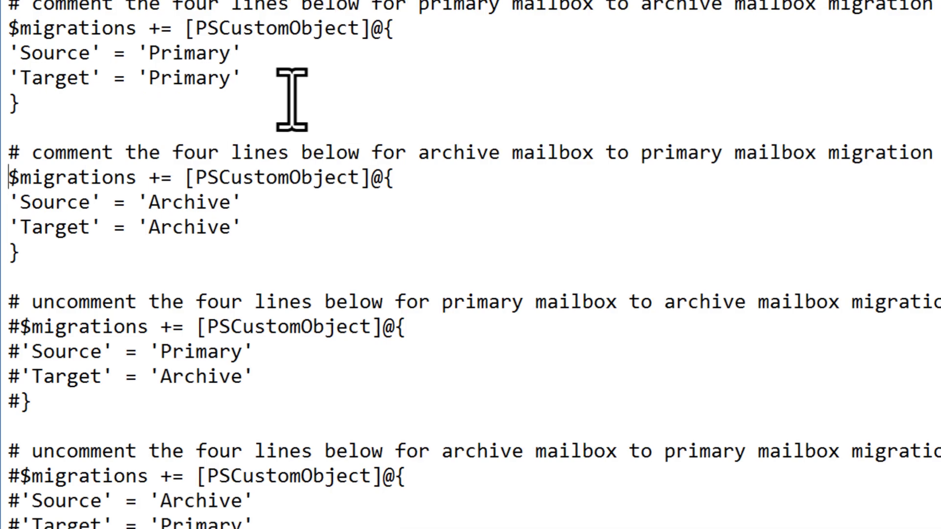
click(6, 16)
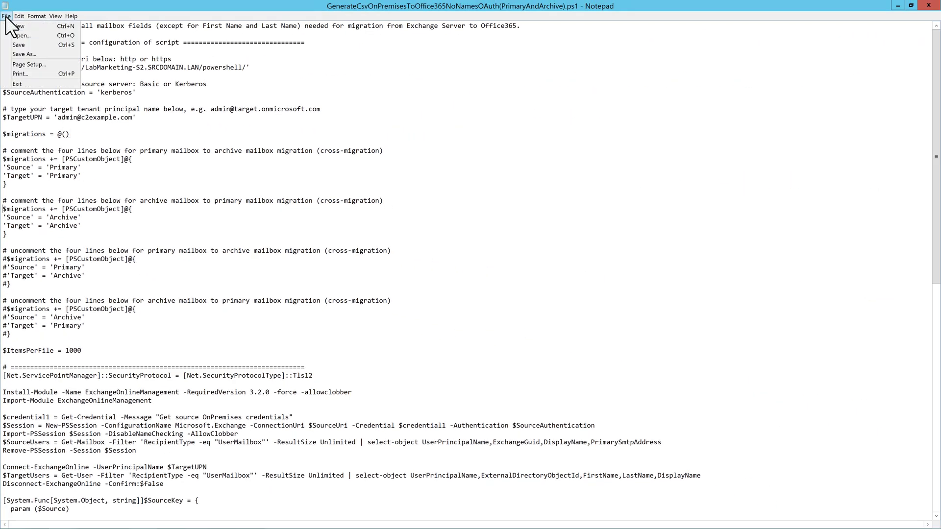
click(40, 44)
Step: Close Notepad, launch Windows PowerShell, and run the script from the Downloads folder
click(929, 6)
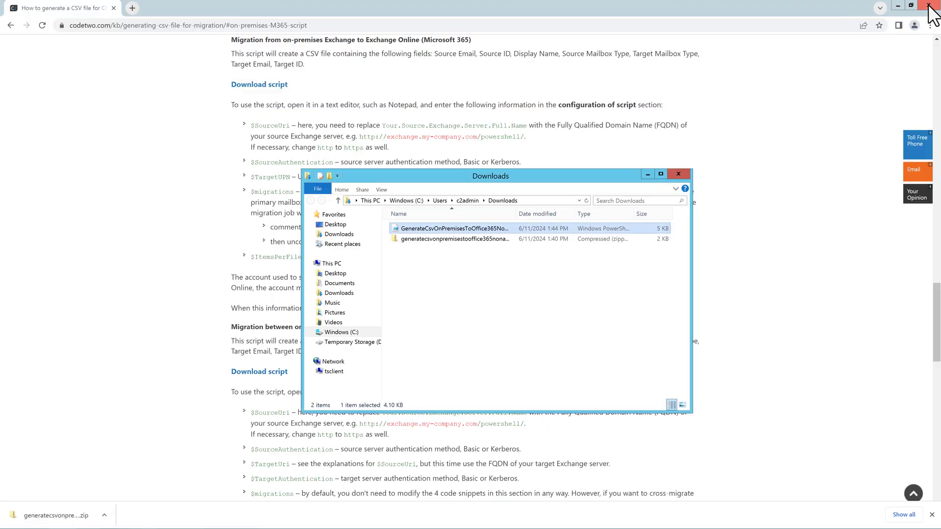
key(super)
text(powershe)
key(Down)
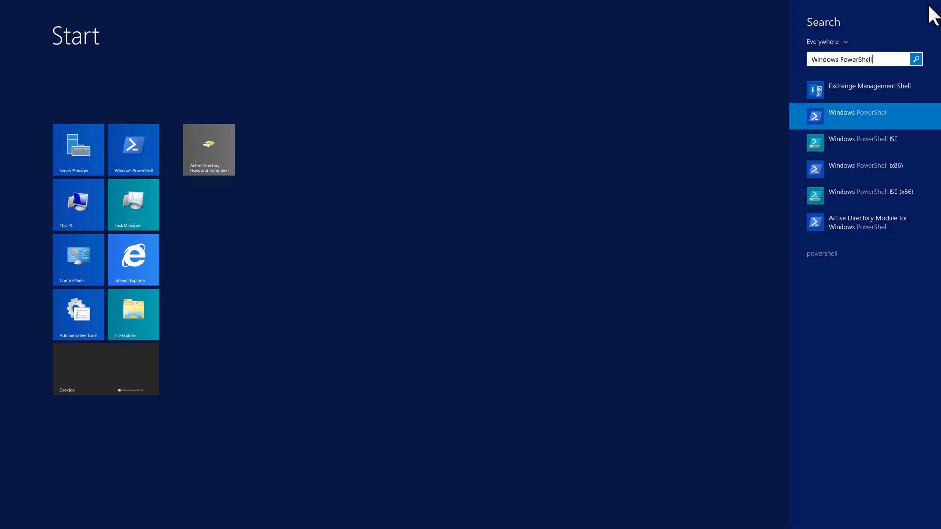
key(Return)
text(cd downloads)
key(Return)
text(.\g)
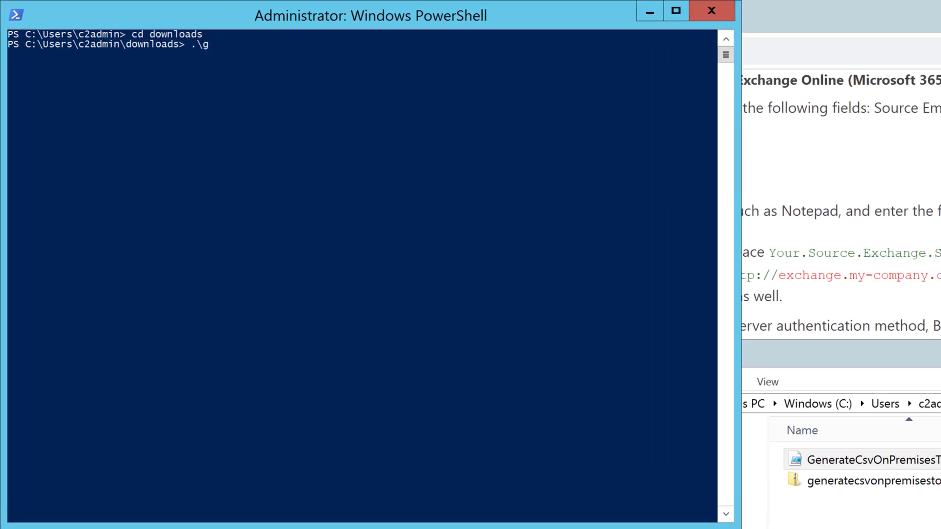
key(Tab)
key(Return)
Step: Allow the script to run once, enter the source admin credentials, and sign in to the target tenant
text(r)
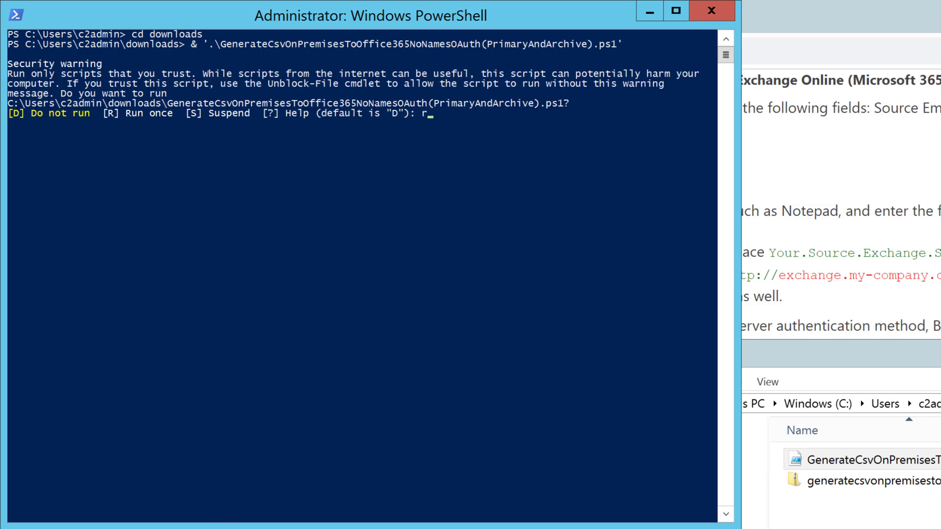
key(Return)
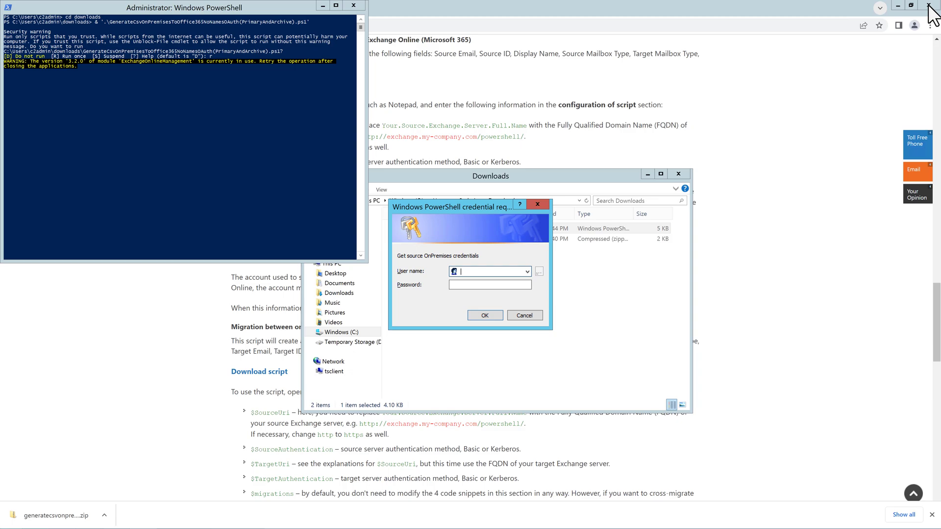
text(c2admin)
key(Tab)
text(•••••••••••)
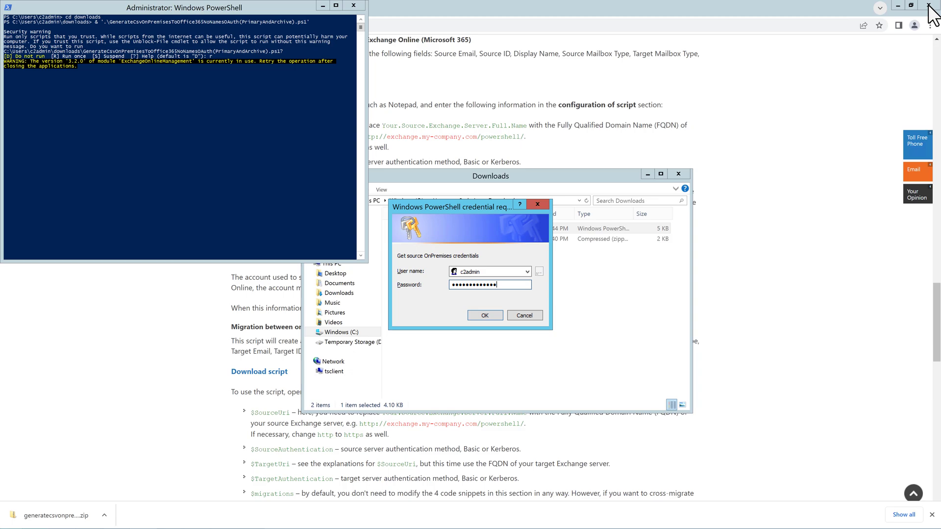
text(••••••••••••)
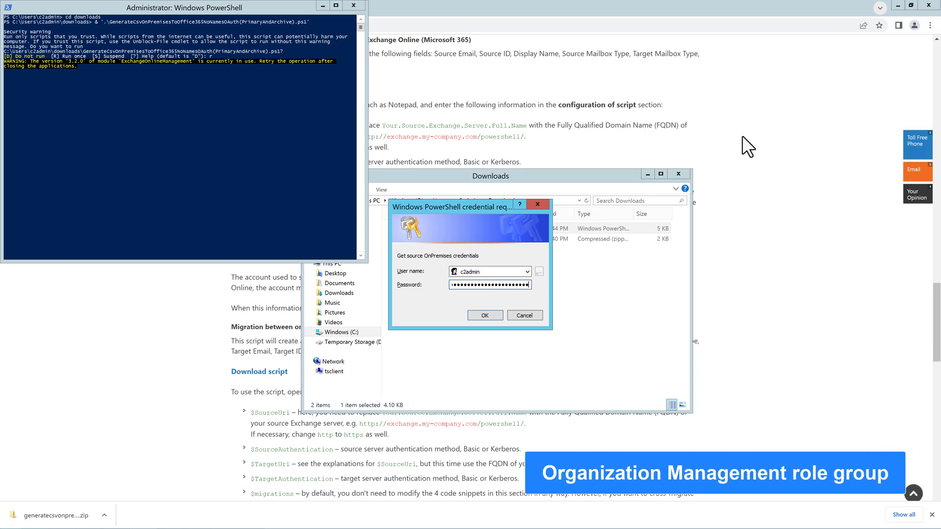
click(484, 315)
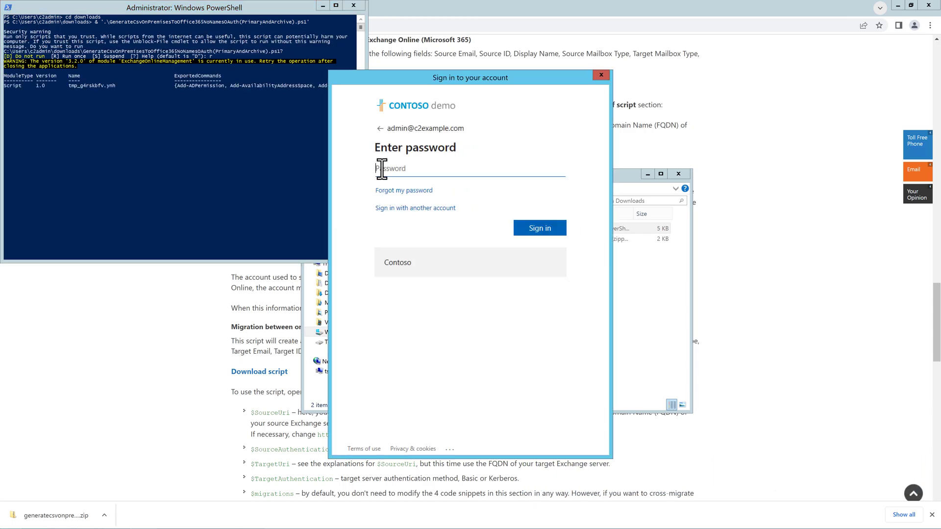
key(ctrl+v)
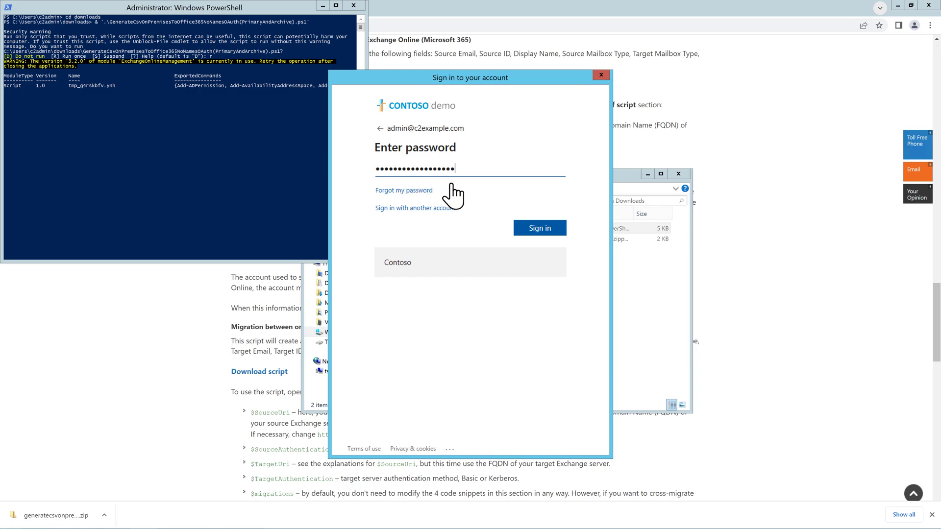
click(549, 230)
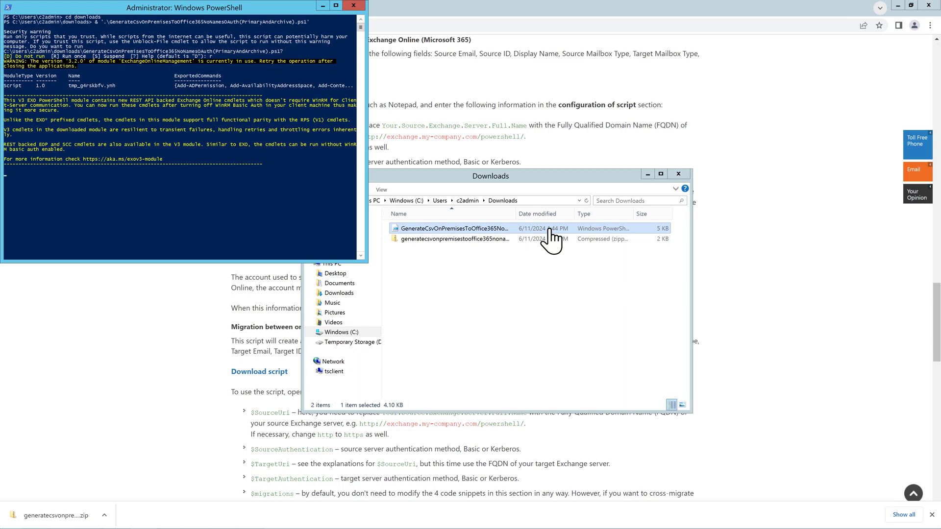
click(493, 246)
Step: Start a new migration job from the Dashboard with Exchange Server as the source type
click(463, 249)
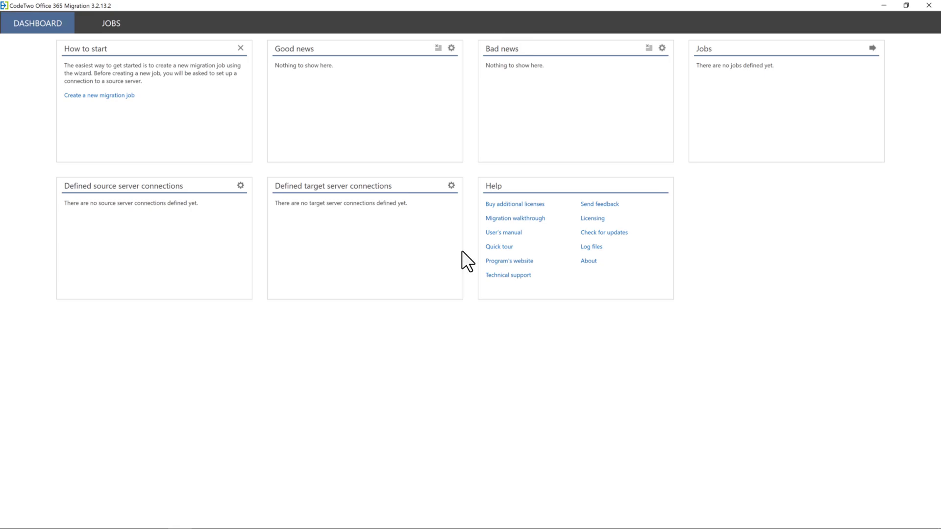
click(98, 95)
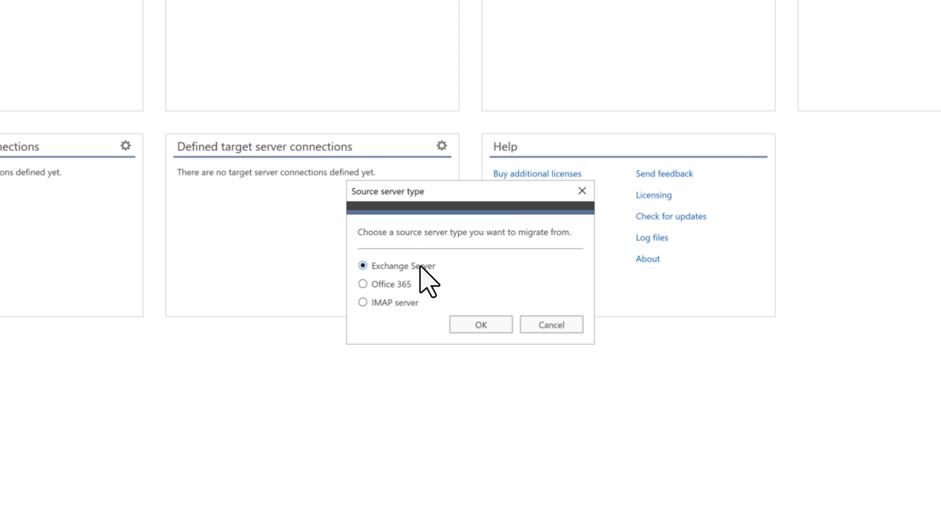
click(479, 324)
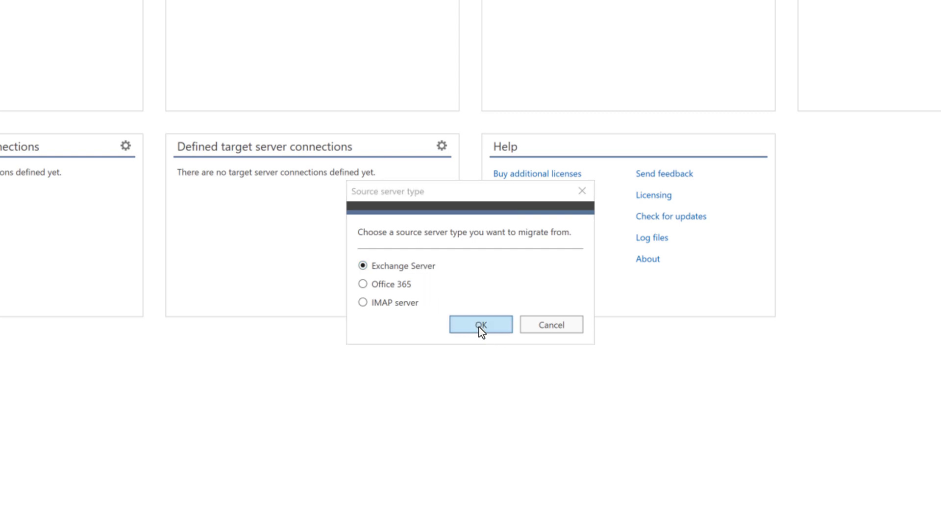
Step: Name the job 'CSV Migration', base it on a matched-mailbox CSV, and migrate primary and archive mailboxes
text(C)
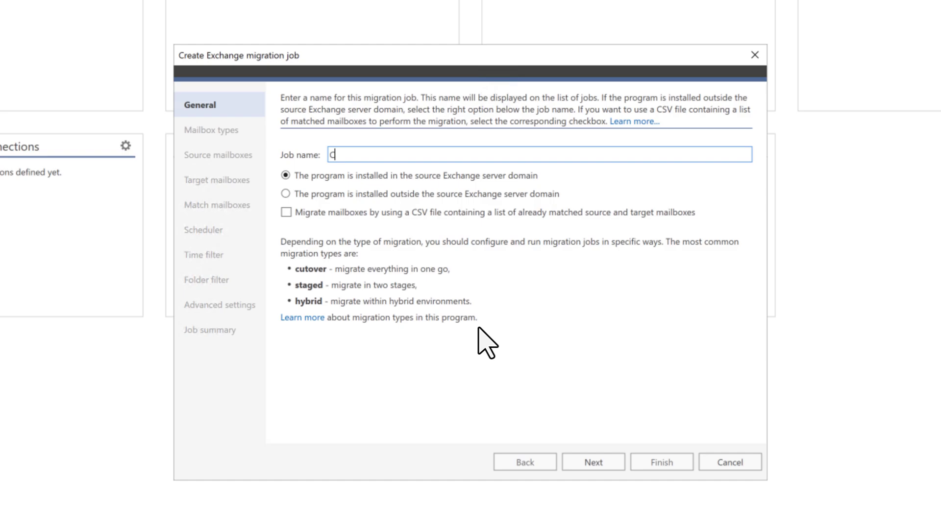
text(SV Migration)
click(286, 212)
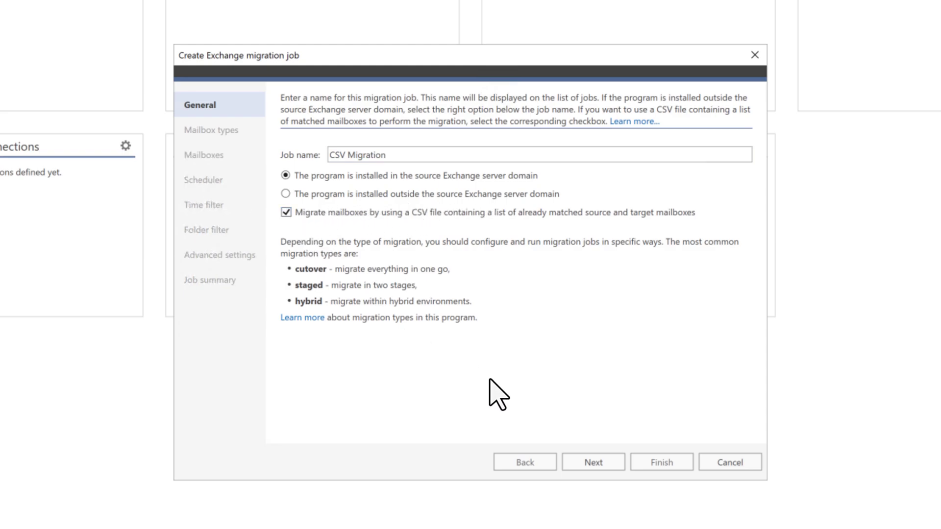
click(592, 463)
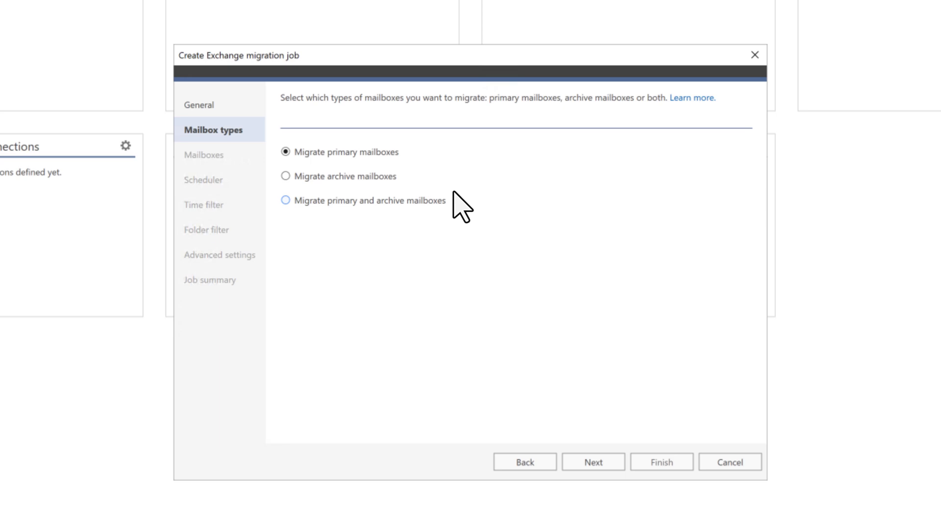
click(399, 202)
click(578, 464)
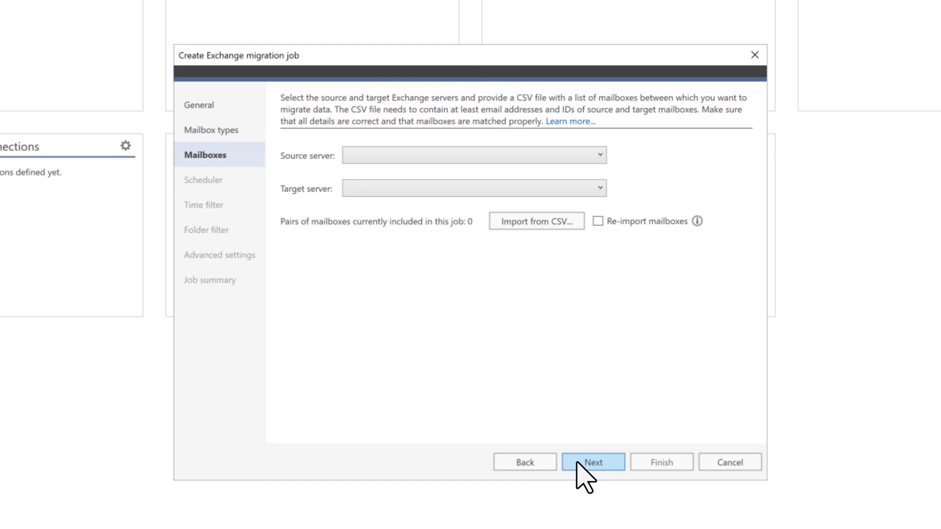
Step: Add an Autodiscover source connection using the source admin account and password, then verify and finish it
click(600, 155)
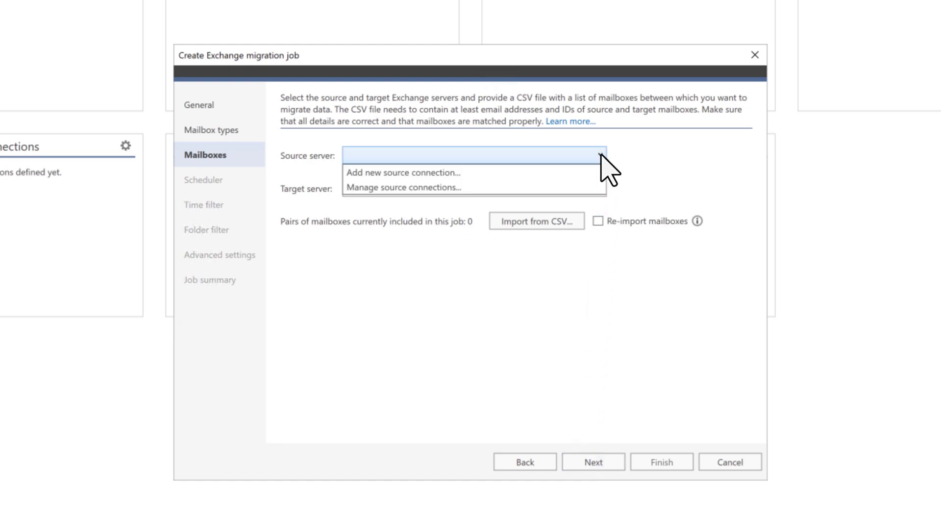
click(452, 173)
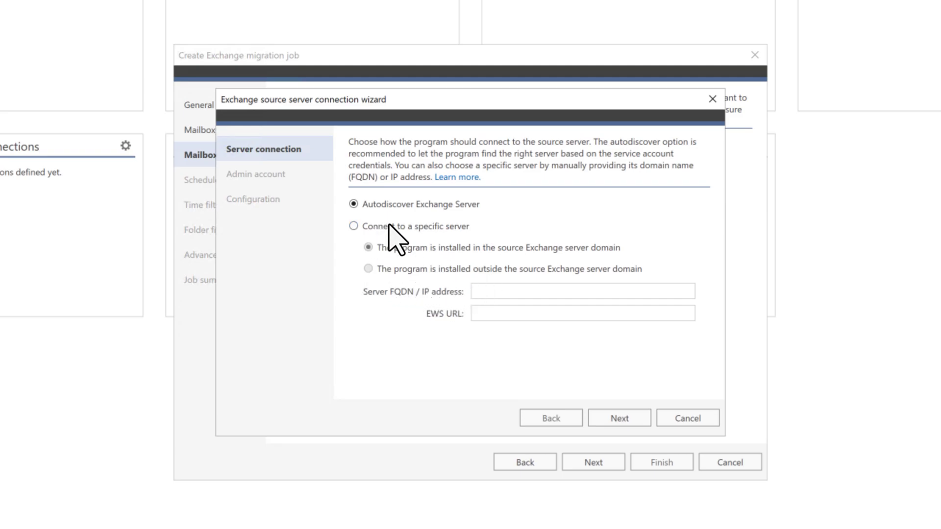
click(620, 419)
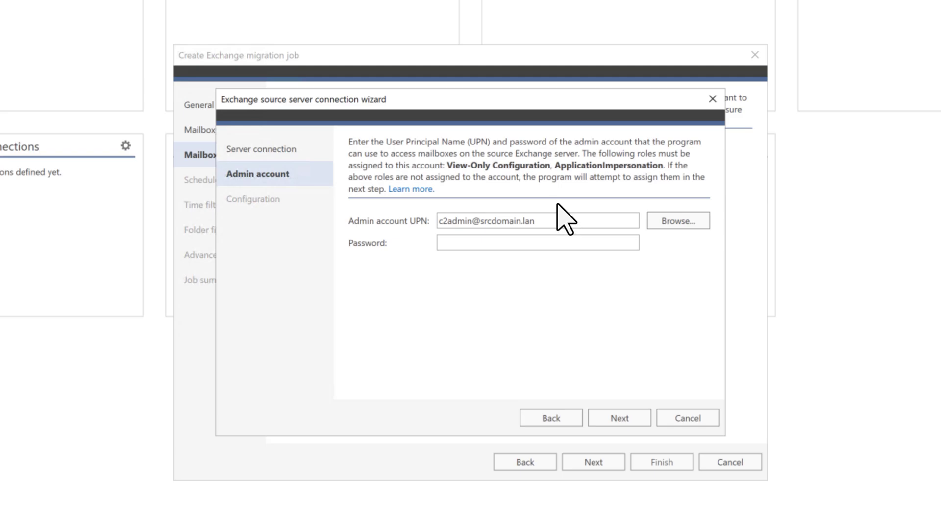
click(675, 221)
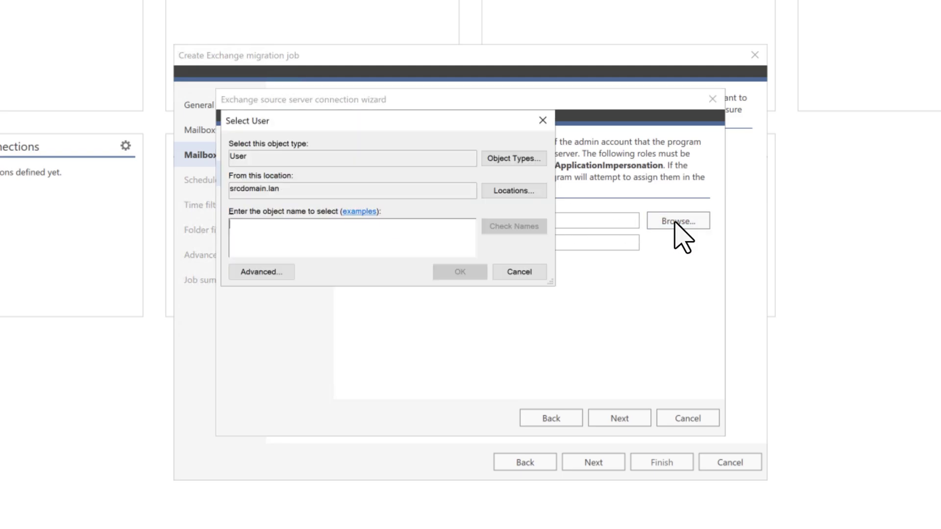
click(543, 120)
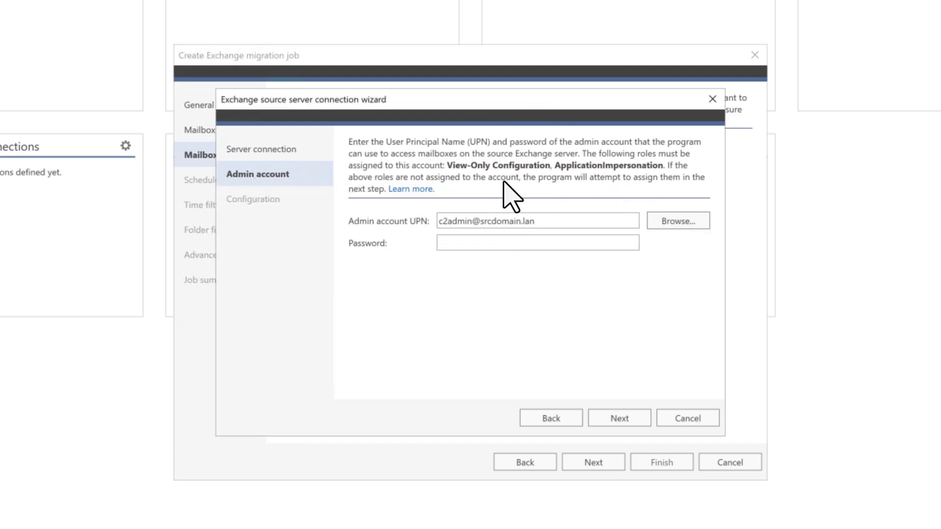
click(461, 245)
text(*****************)
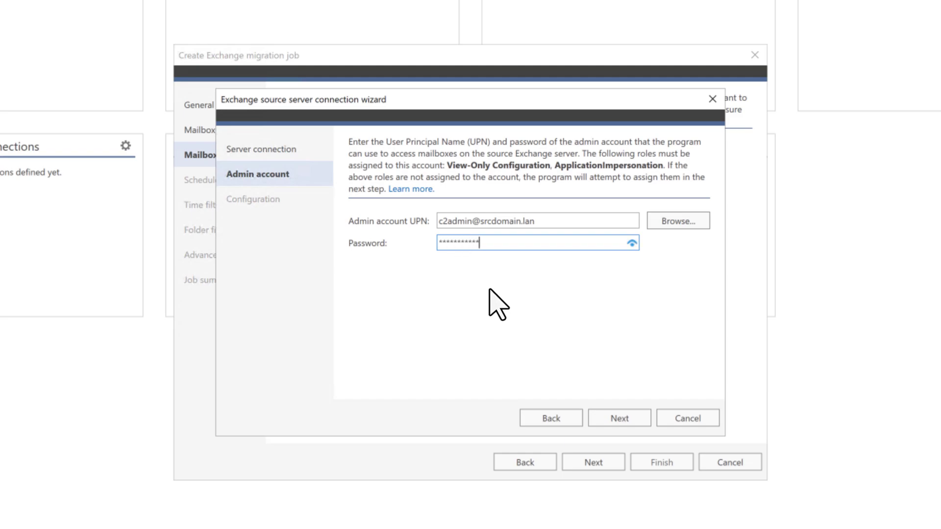
text(*******)
click(620, 418)
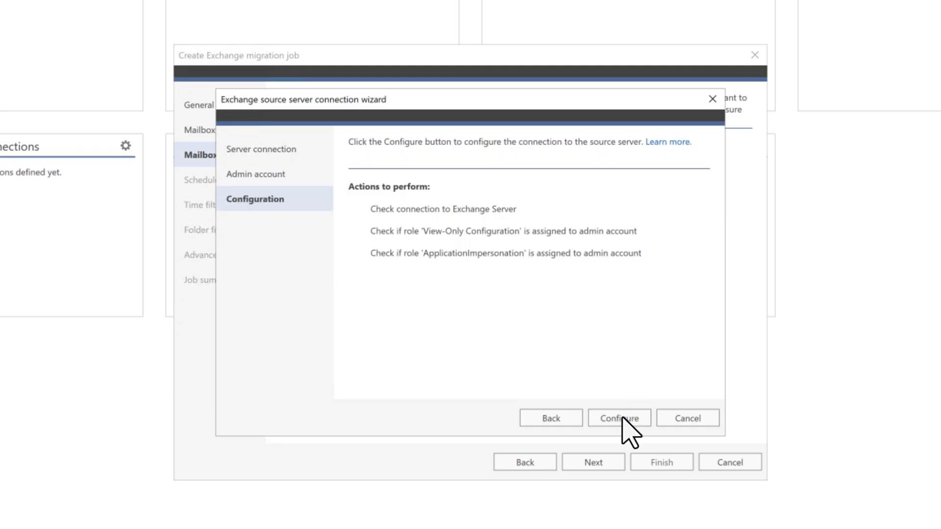
click(620, 418)
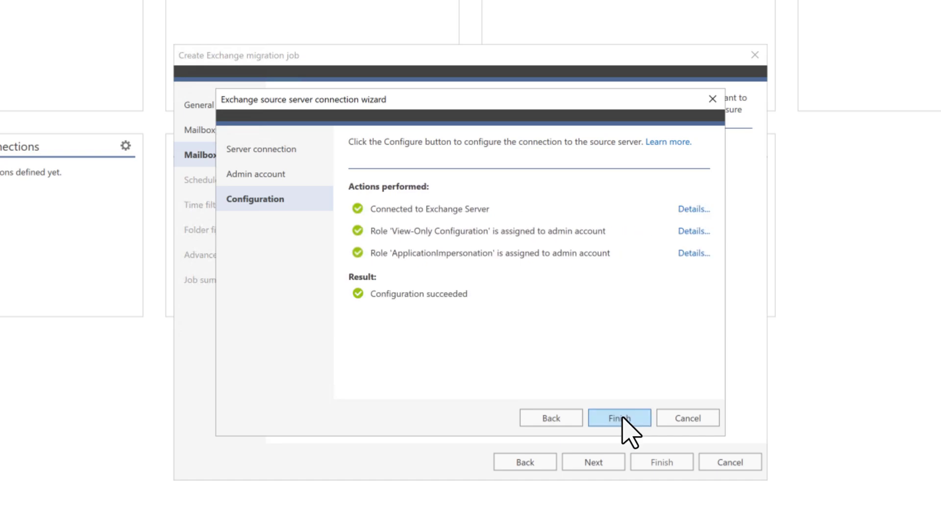
click(622, 419)
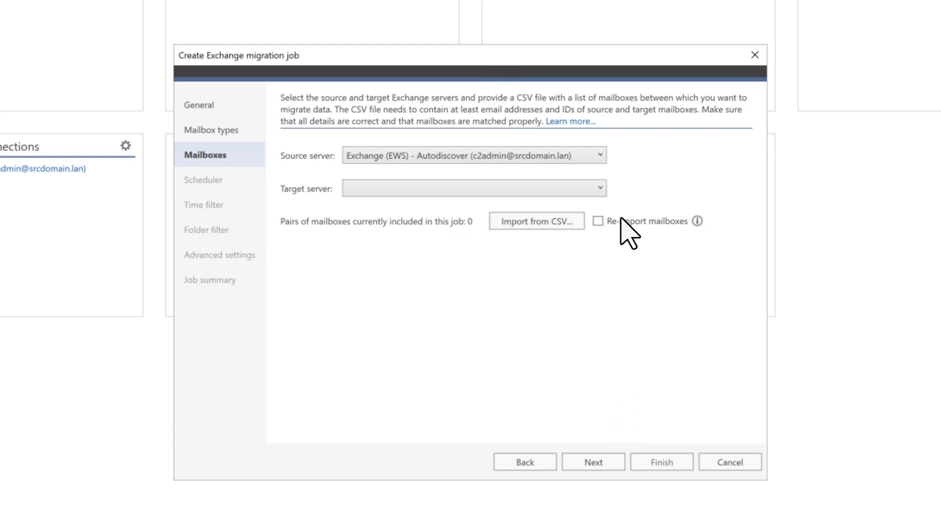
Step: Add a new Office 365 target connection by signing in as the tenant admin, then configure and finish it
click(598, 189)
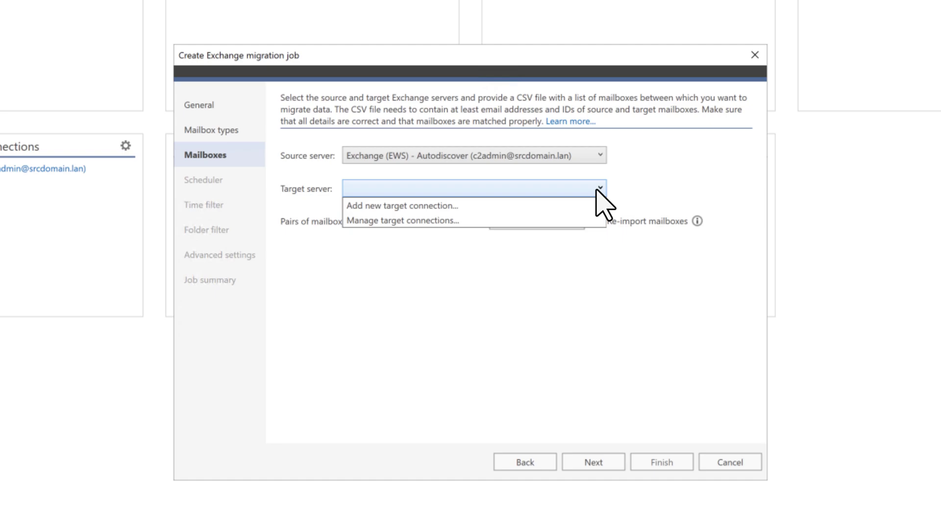
click(545, 207)
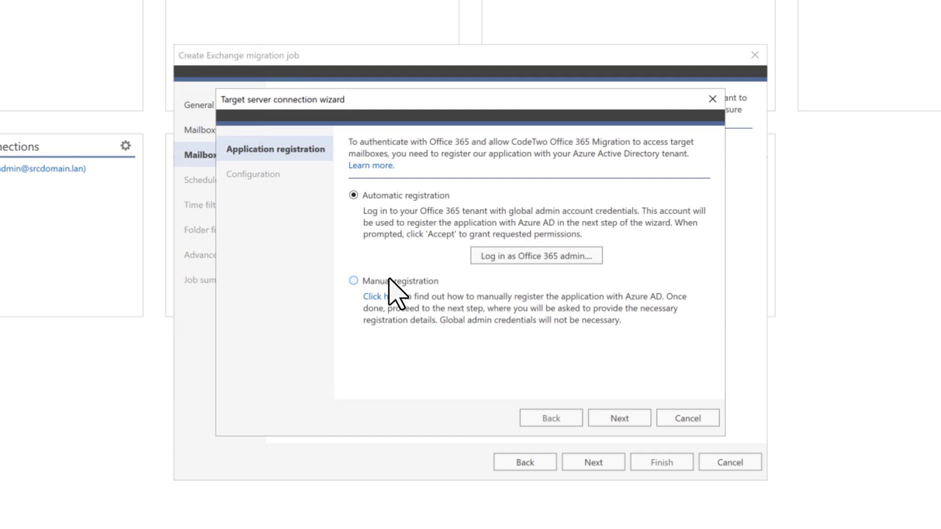
click(554, 256)
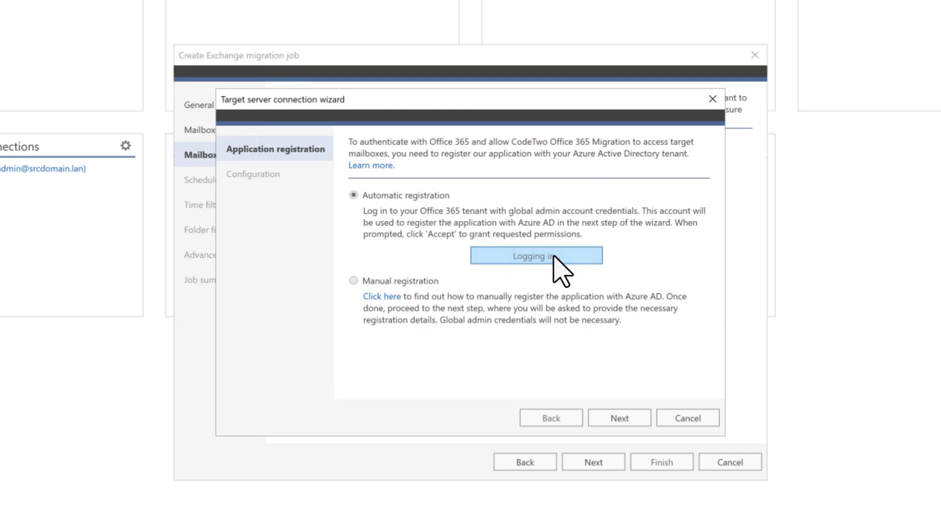
click(559, 210)
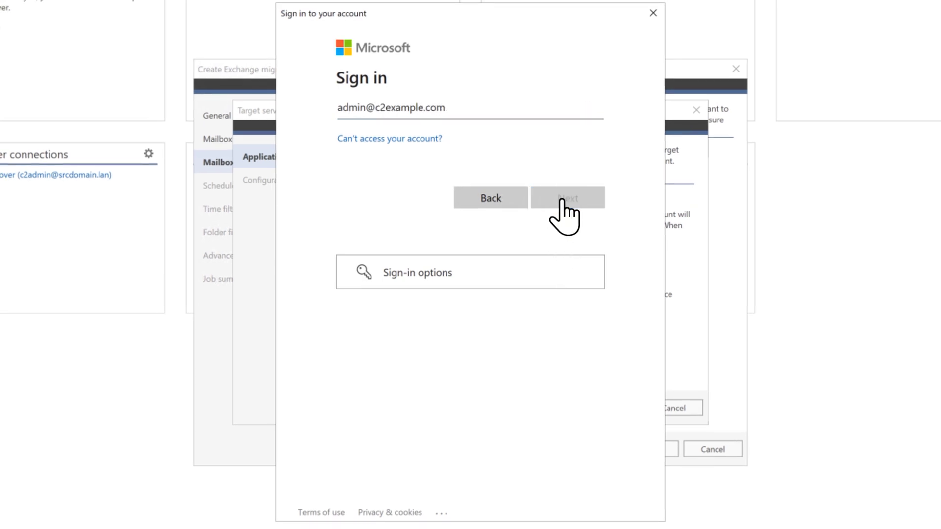
key(ctrl+v)
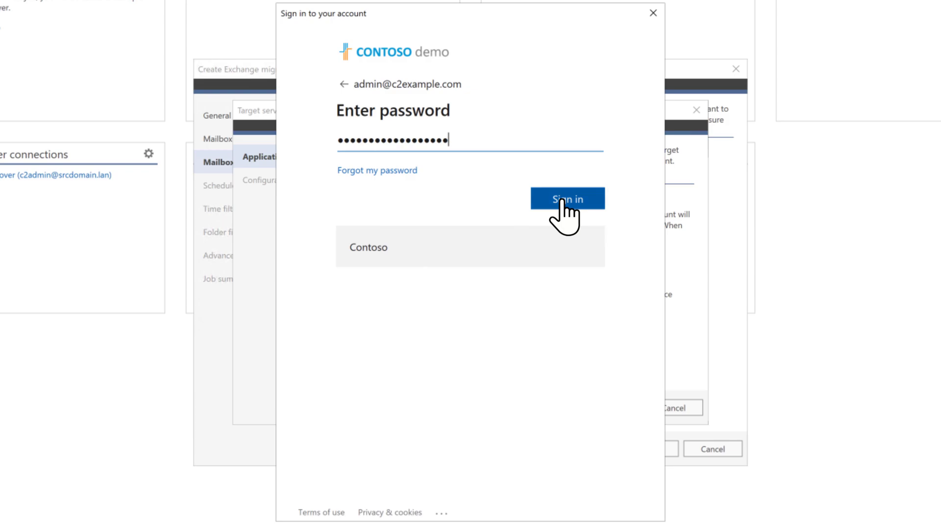
click(563, 201)
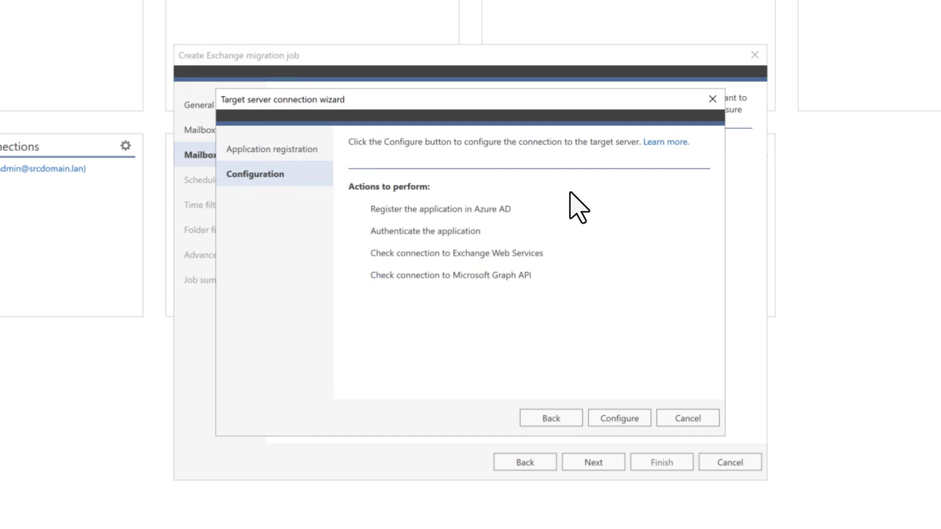
click(619, 418)
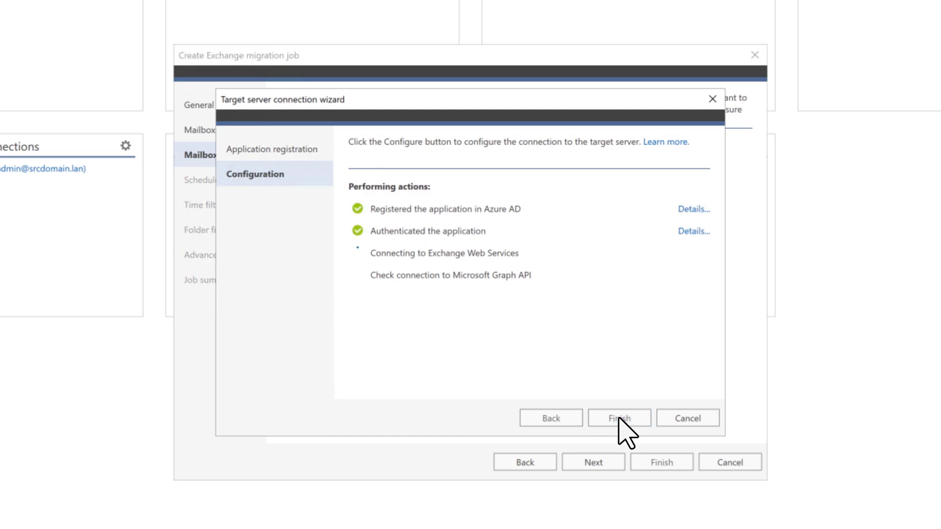
click(619, 418)
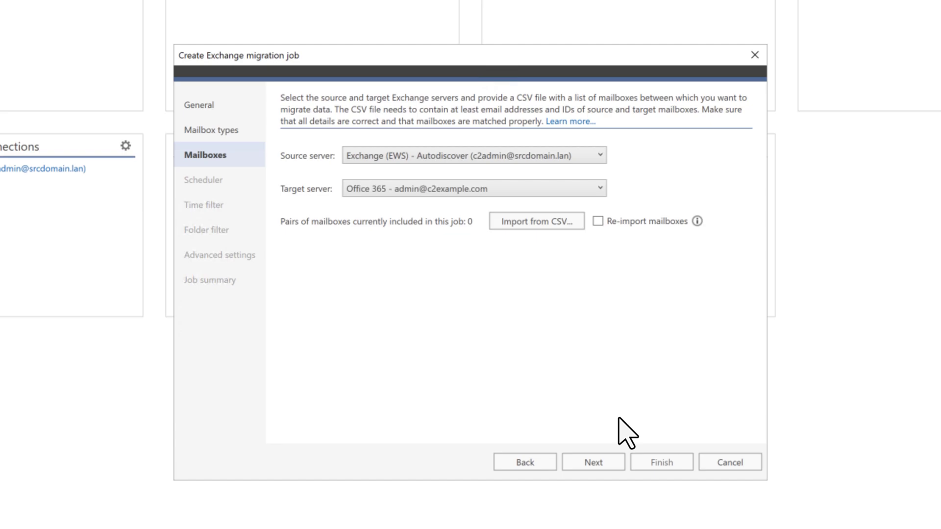
Step: Load the matched-mailbox CSV from Downloads with Semicolon delimiter and first line as column headers
click(543, 218)
click(240, 165)
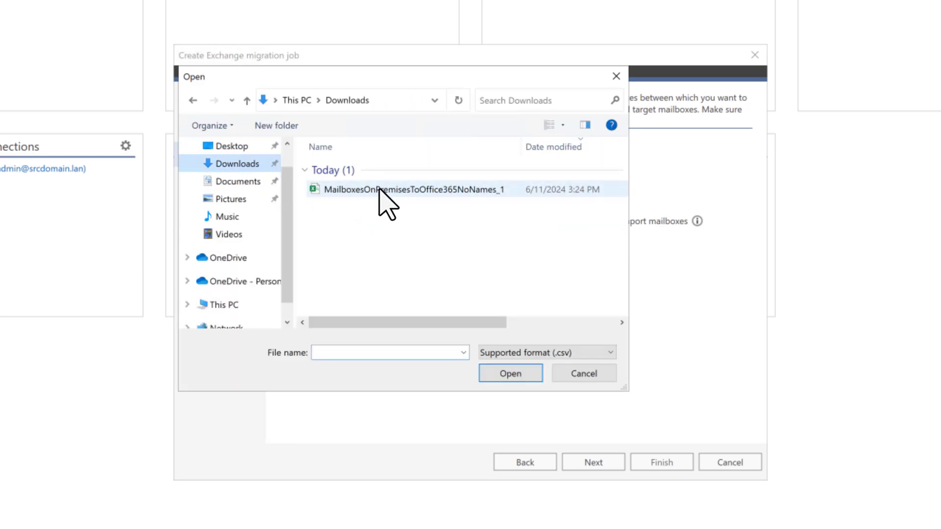
click(382, 191)
click(510, 374)
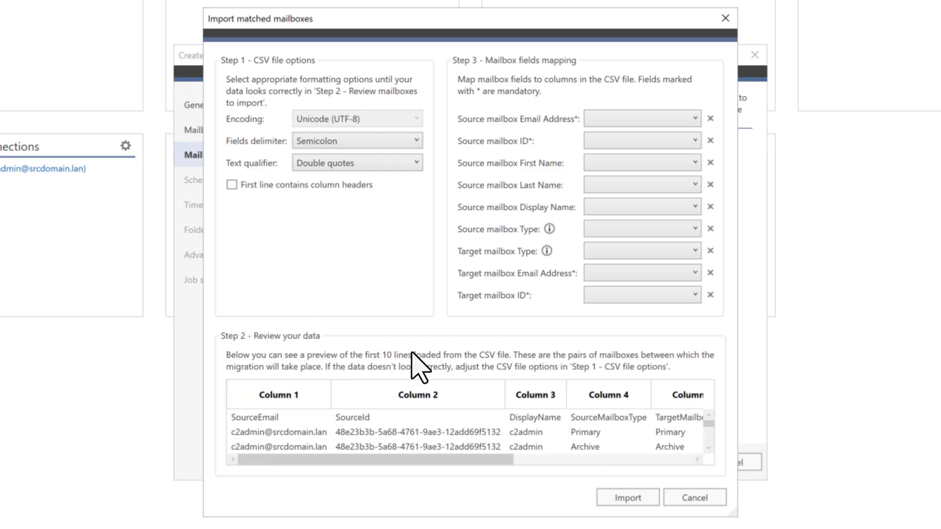
click(416, 139)
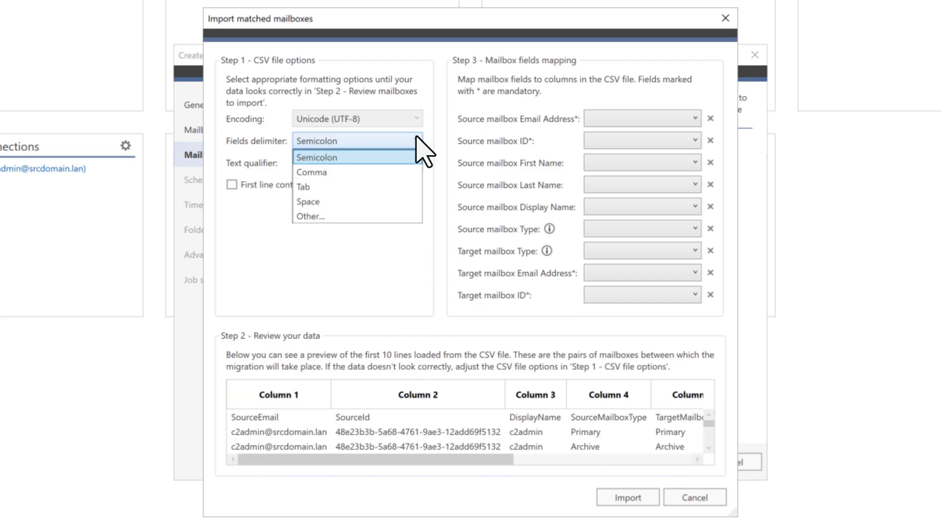
click(416, 138)
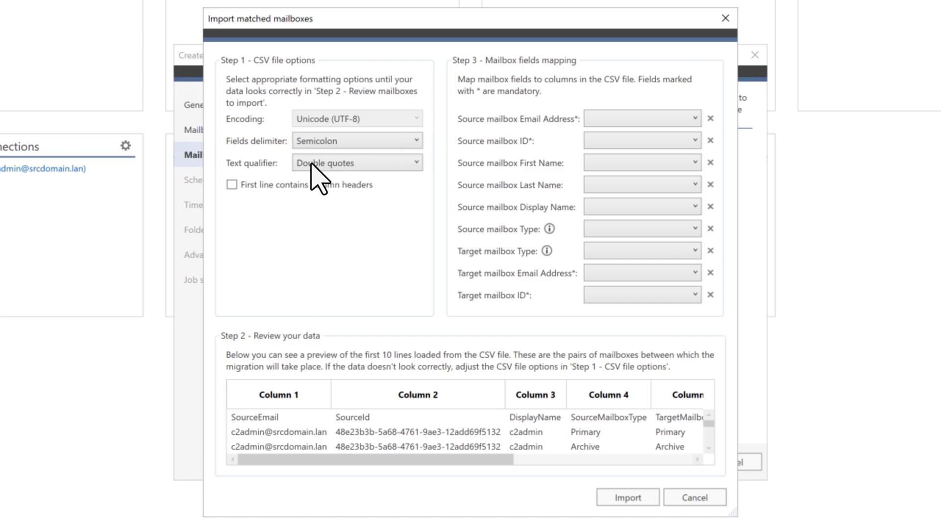
click(232, 186)
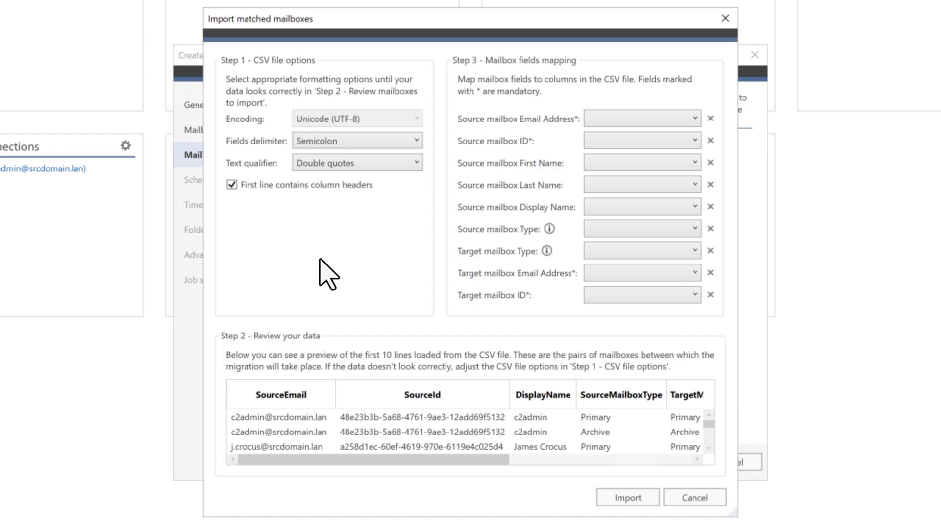
Step: Map SourceEmail, SourceId, DisplayName, mailbox types, TargetEmail and TargetId columns, then import the 32 pairs
click(686, 119)
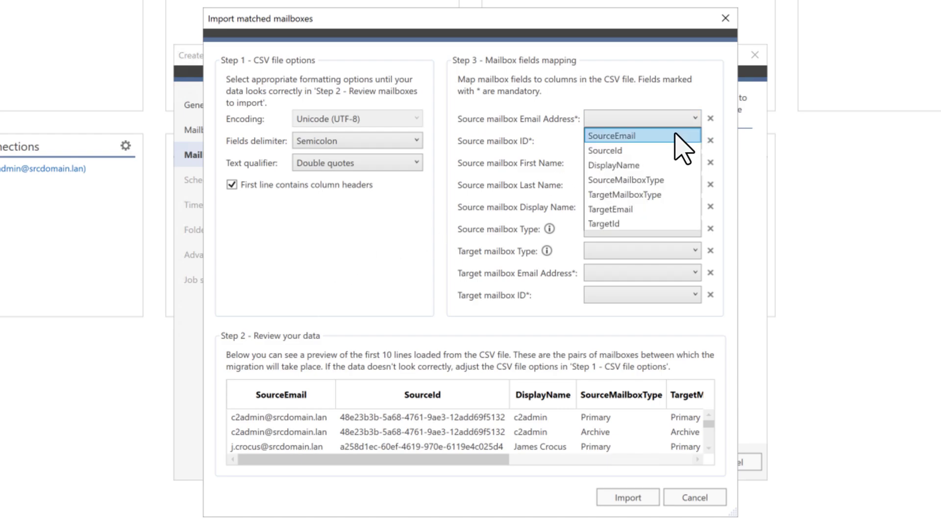
click(675, 136)
click(678, 142)
click(661, 173)
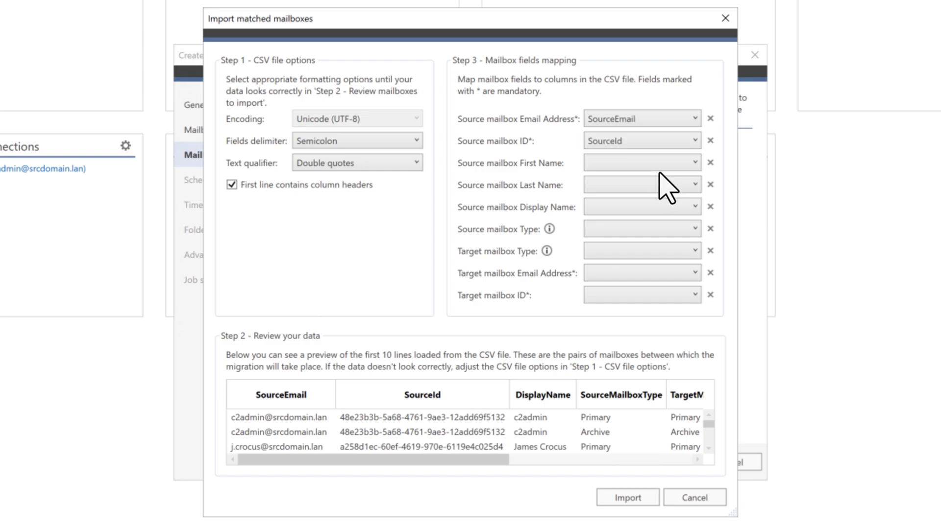
click(666, 206)
click(646, 252)
click(657, 228)
click(652, 326)
click(671, 273)
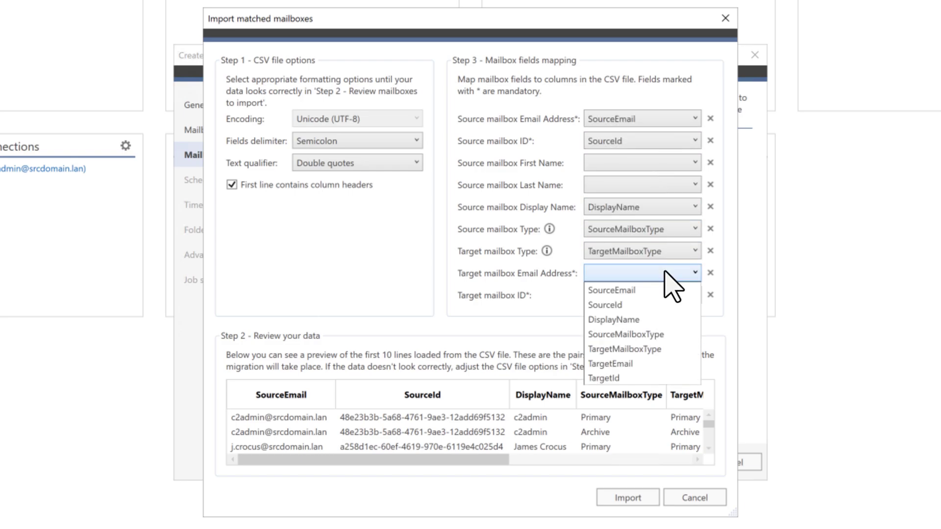
click(647, 364)
click(652, 295)
click(641, 400)
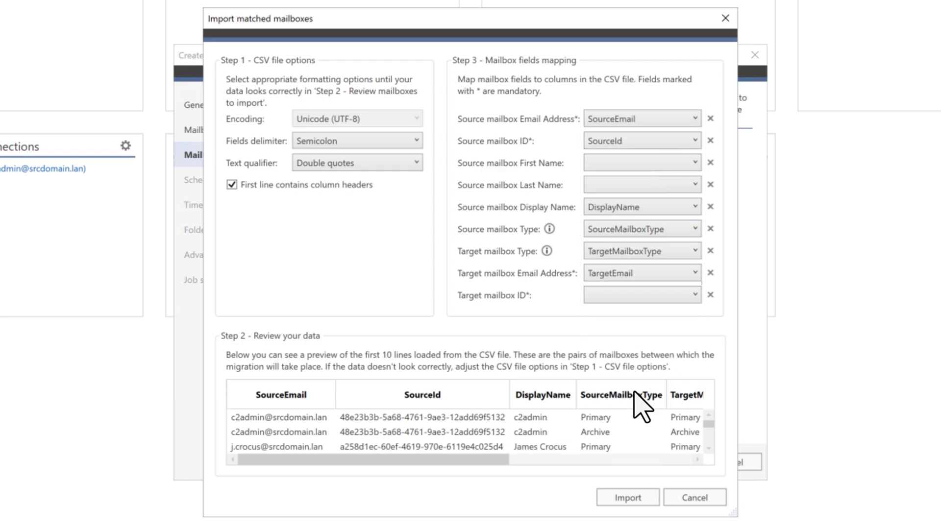
click(631, 499)
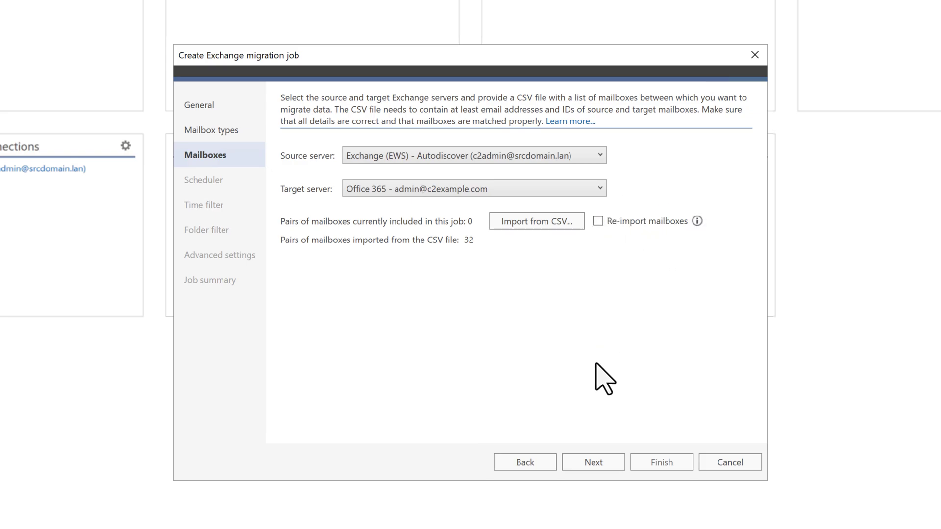
Step: Enable the scheduler to run all day Saturday and Sunday, with scheduled delta migrations
click(591, 462)
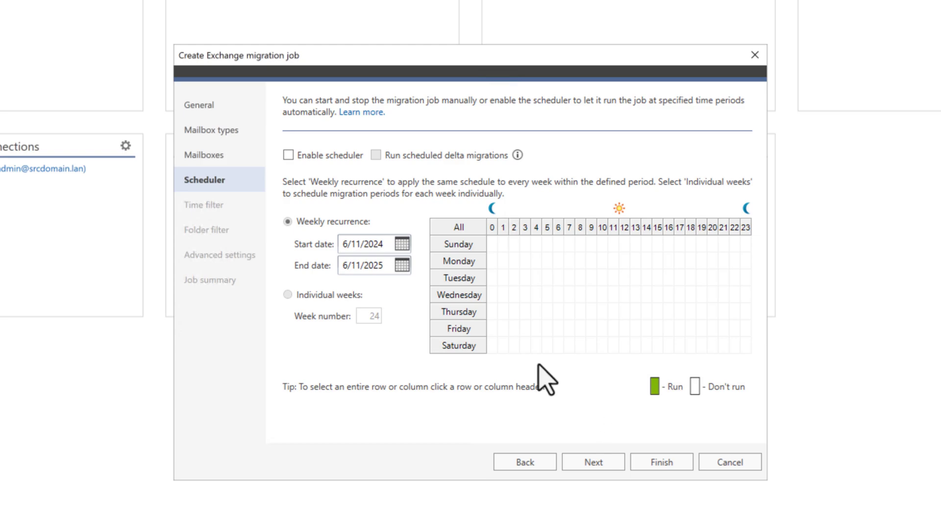
click(288, 155)
click(461, 346)
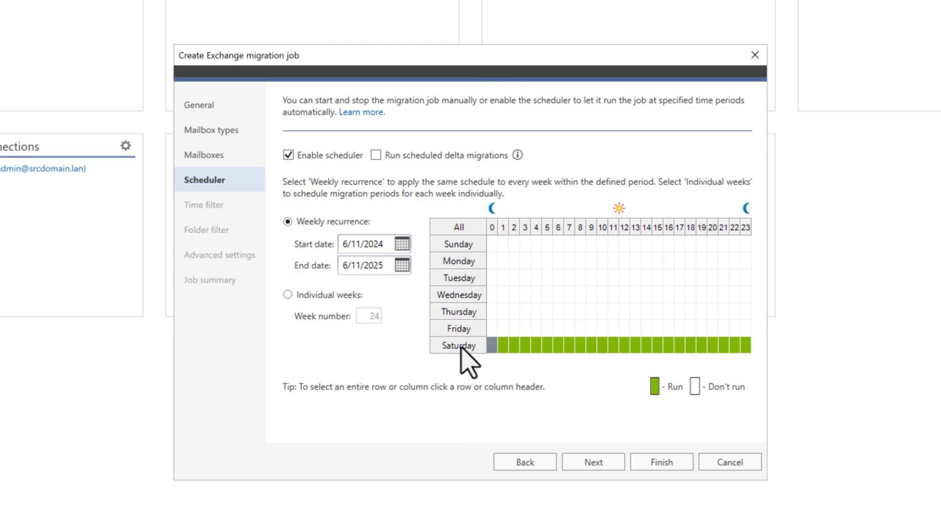
click(452, 243)
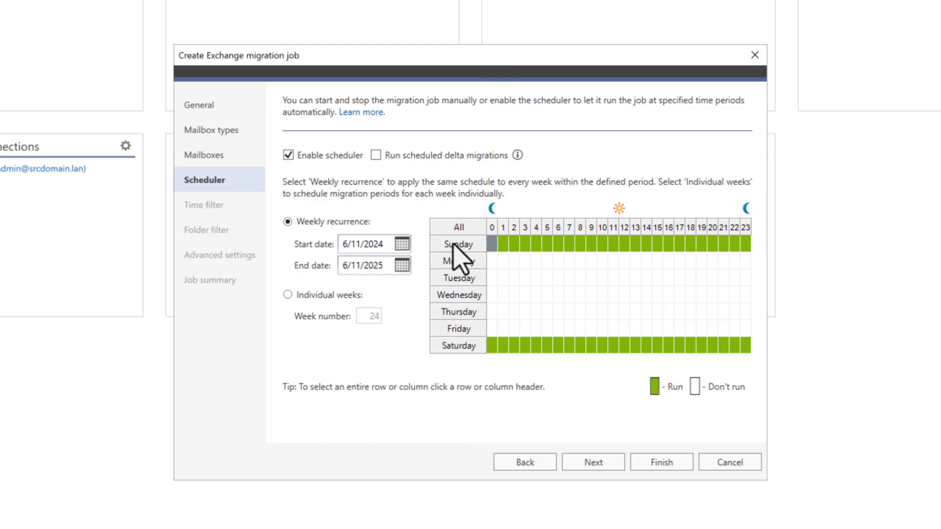
click(376, 156)
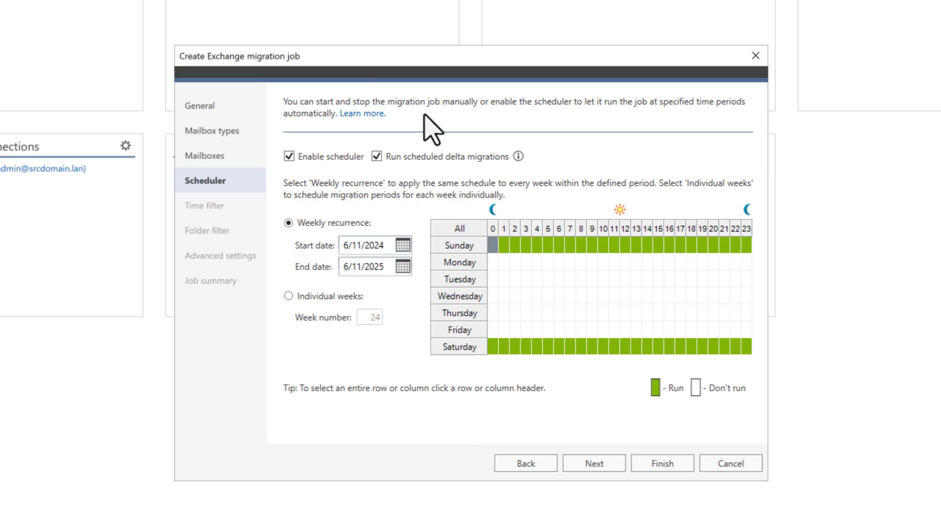
click(583, 463)
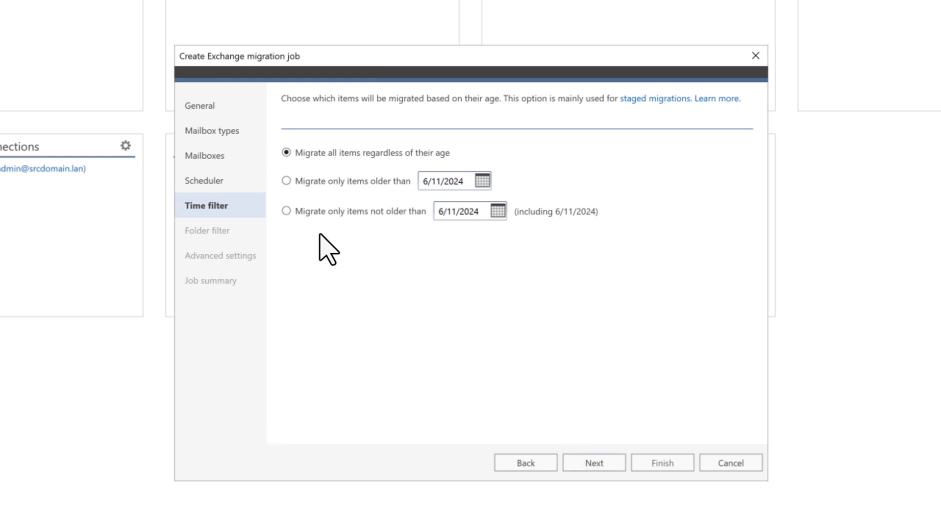
Step: Migrate only items not older than April 1, 2024, with contacts no longer exempt
click(289, 210)
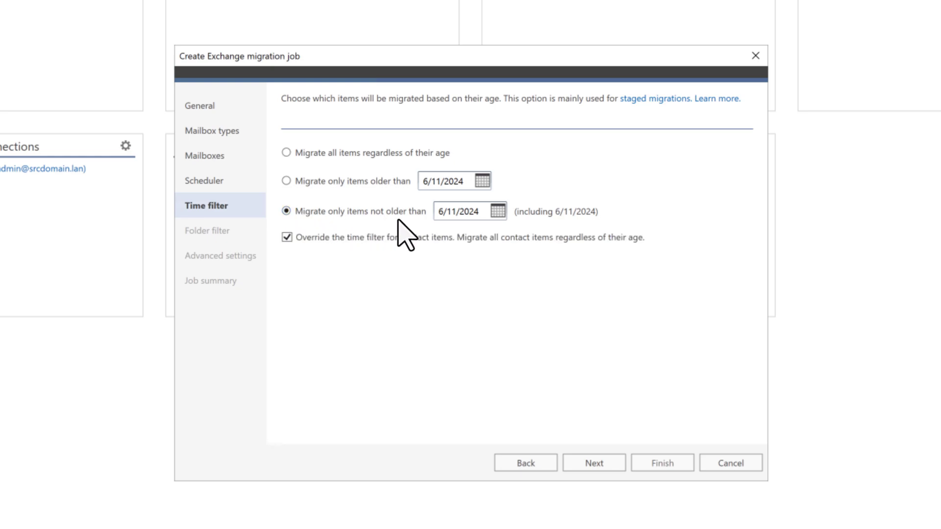
click(497, 213)
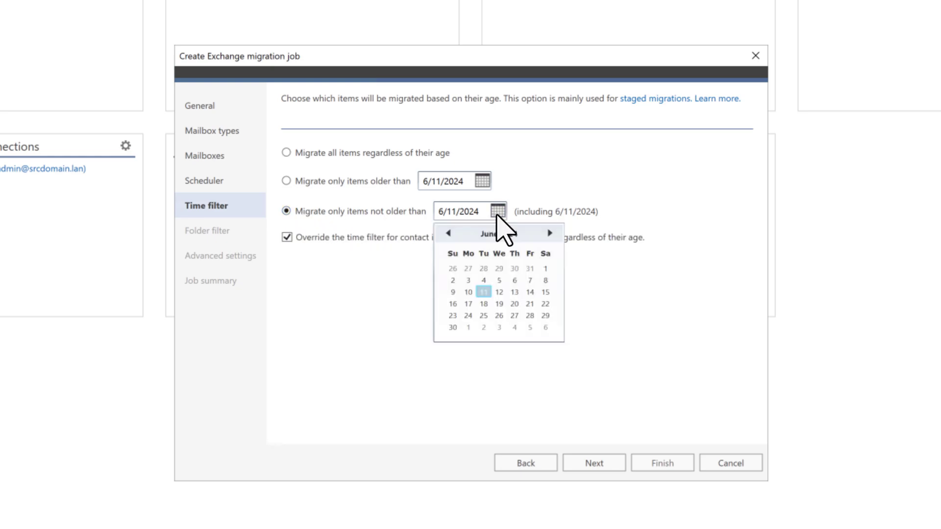
click(448, 234)
click(448, 234)
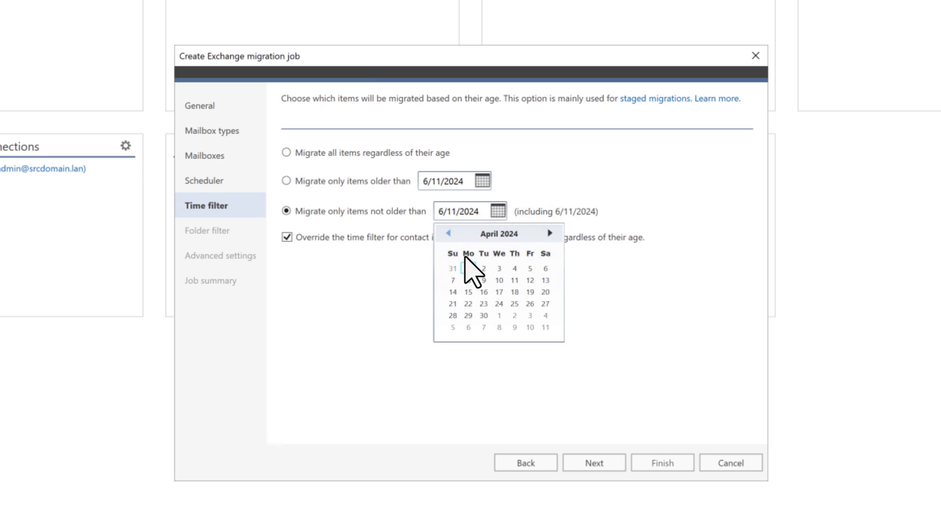
click(468, 269)
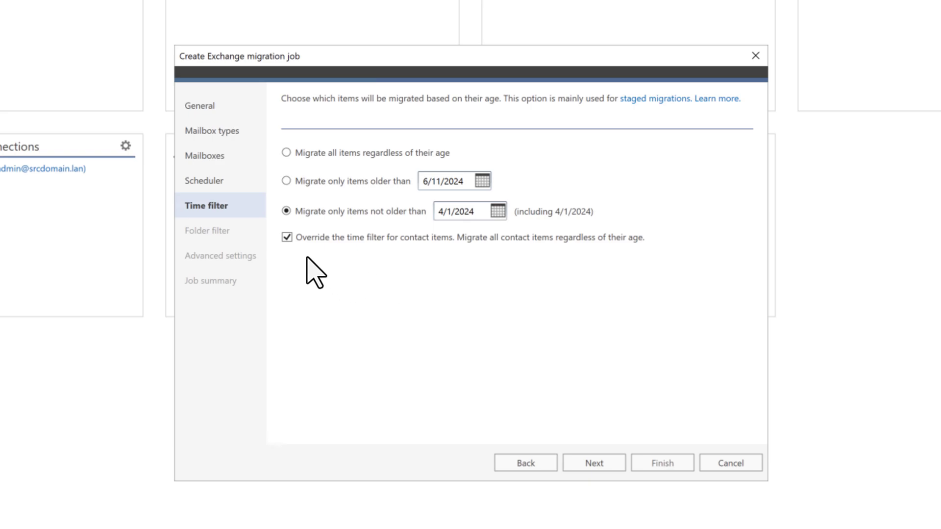
click(287, 237)
click(598, 463)
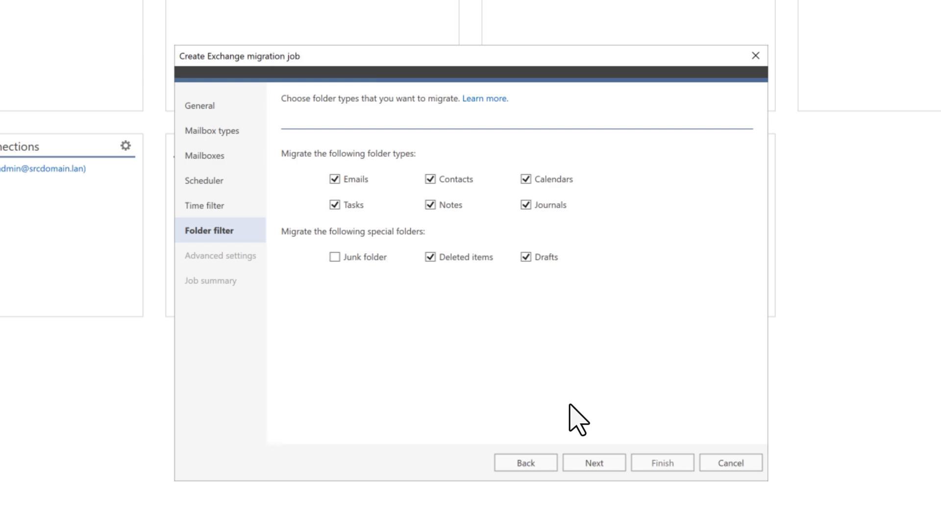
Step: Exclude Deleted items, review the job summary, and finish creating the CSV Migration job
click(430, 257)
click(585, 463)
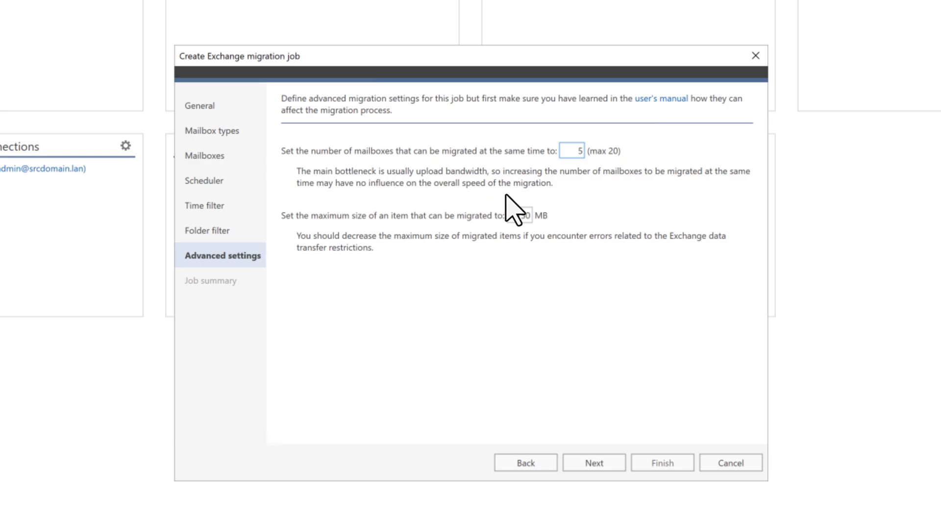
click(591, 464)
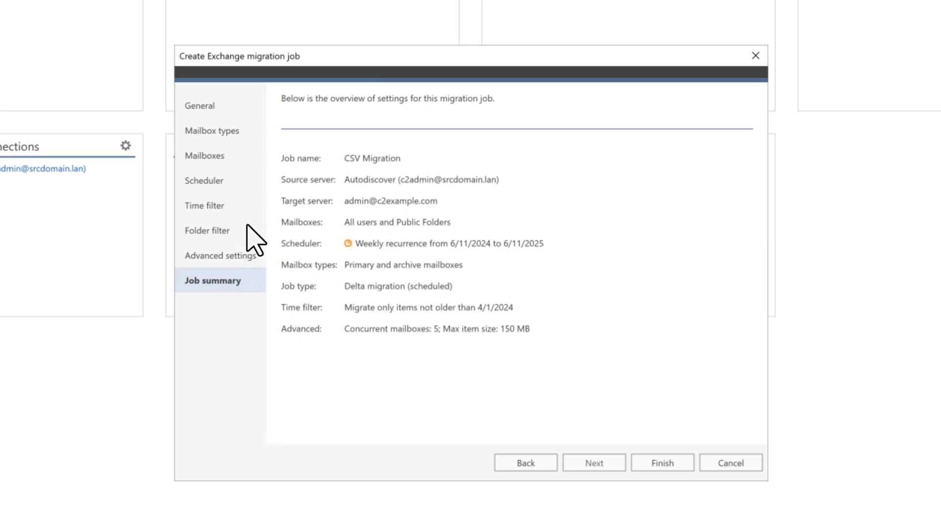
click(225, 230)
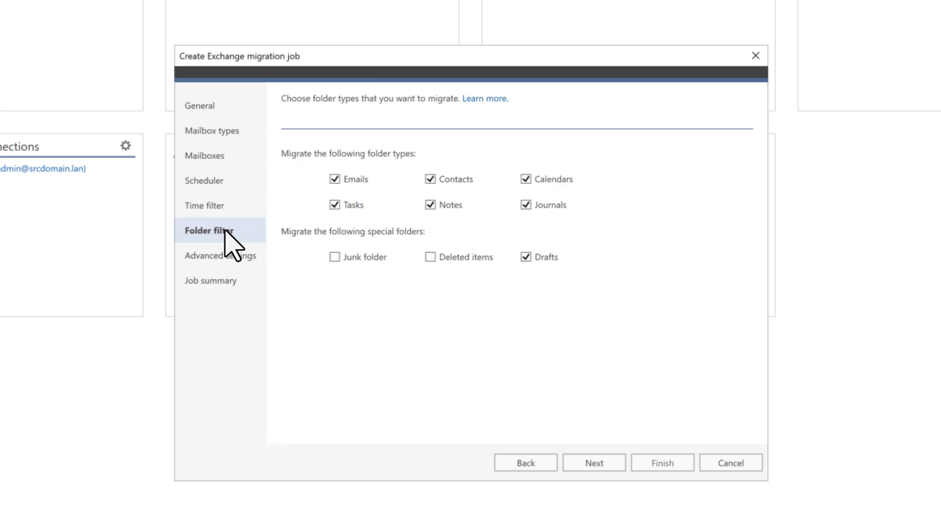
click(228, 286)
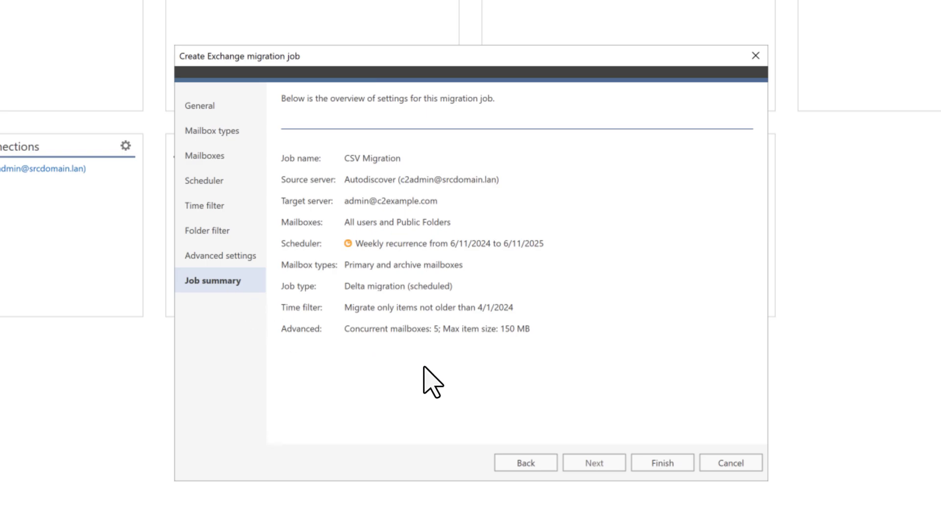
click(653, 464)
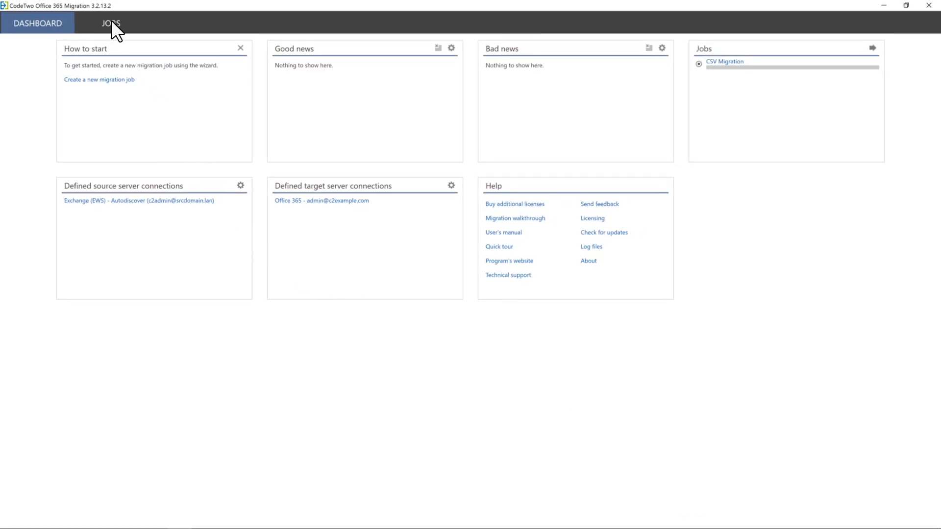
Step: Open the CSV Migration job in the Jobs view, discarding its edit dialog unchanged
click(111, 22)
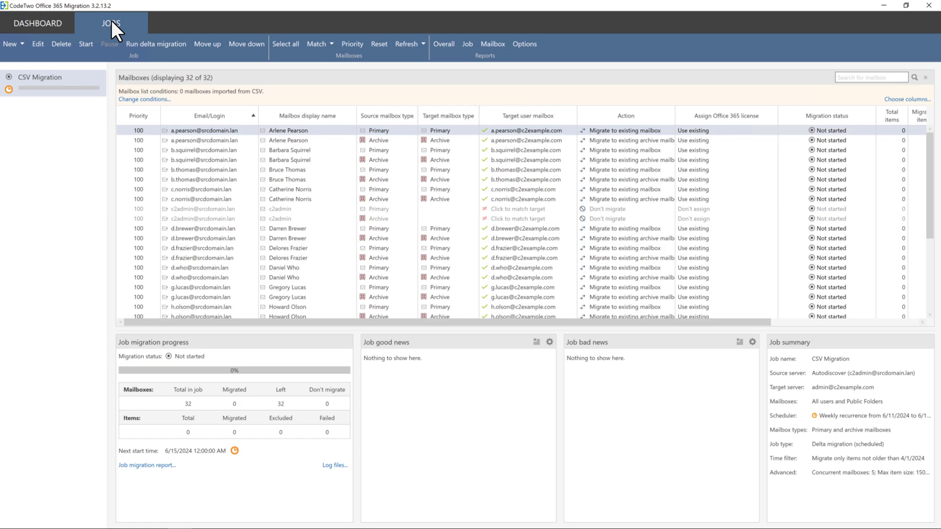
double_click(49, 81)
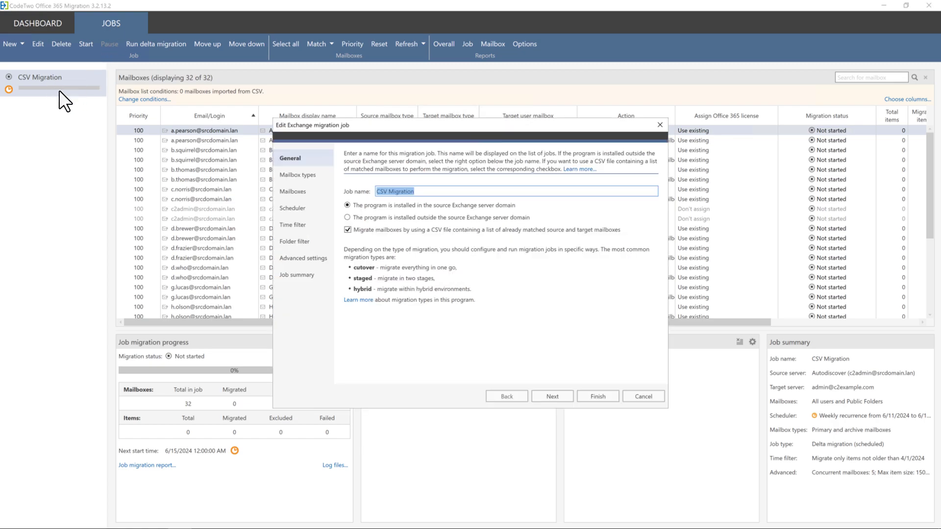
click(661, 125)
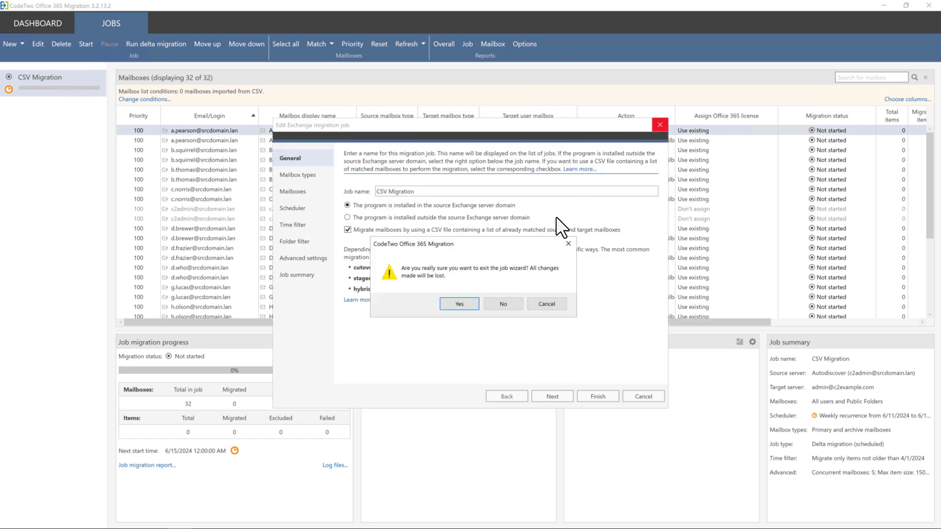
click(459, 305)
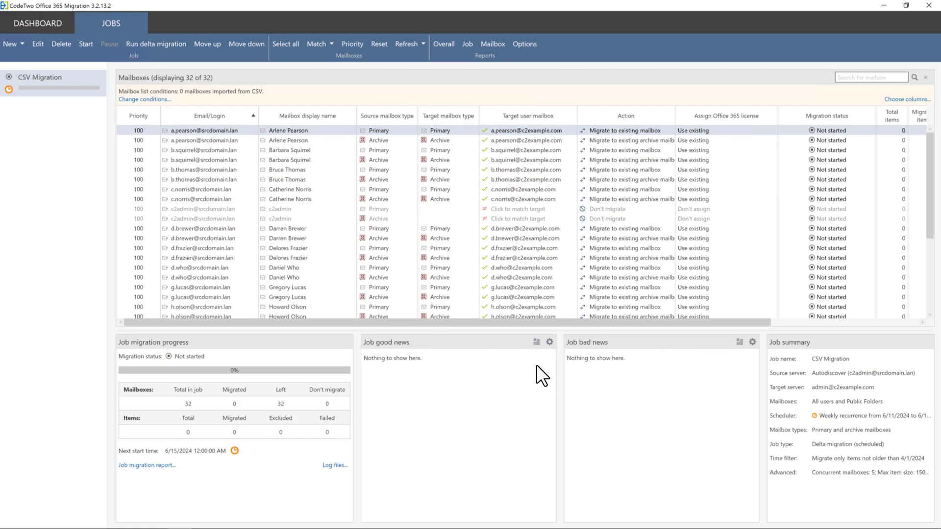
Step: Set job good-news notifications to skip job pauses and email when the job finishes
click(550, 341)
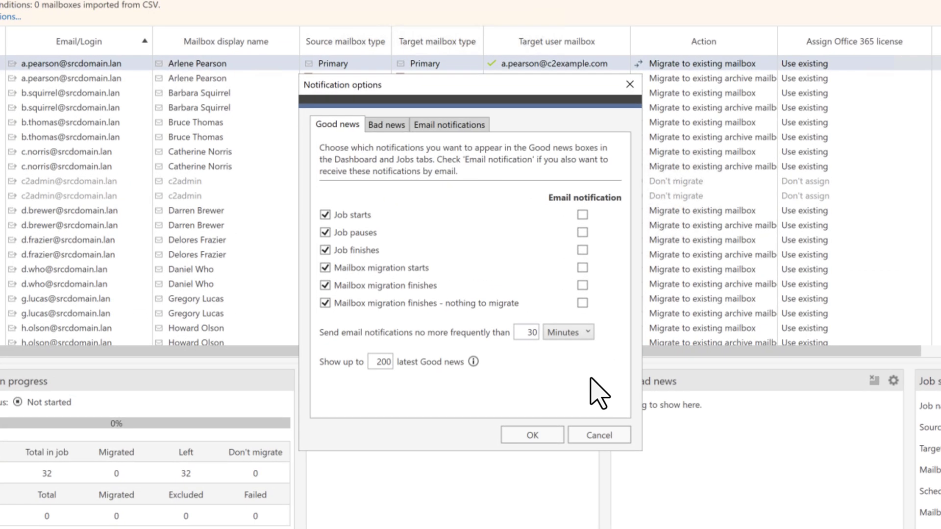
click(326, 233)
click(582, 250)
click(463, 128)
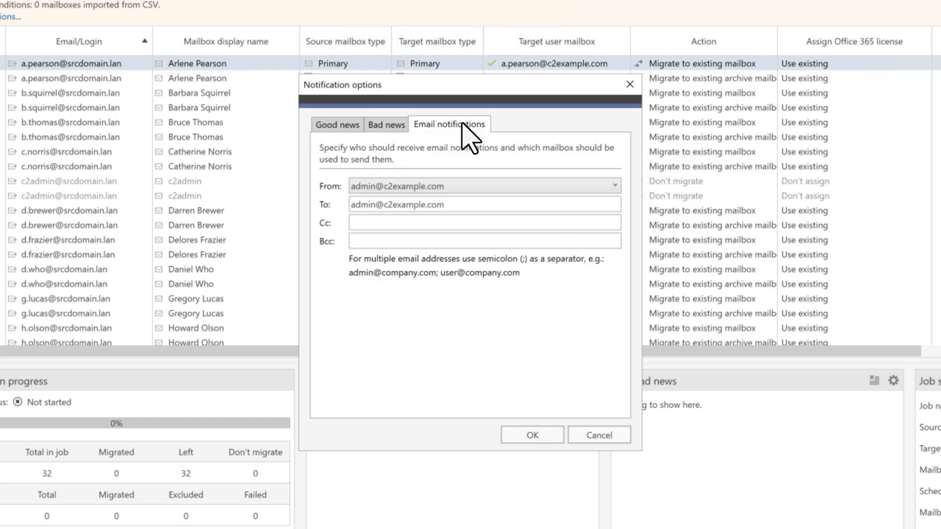
click(532, 441)
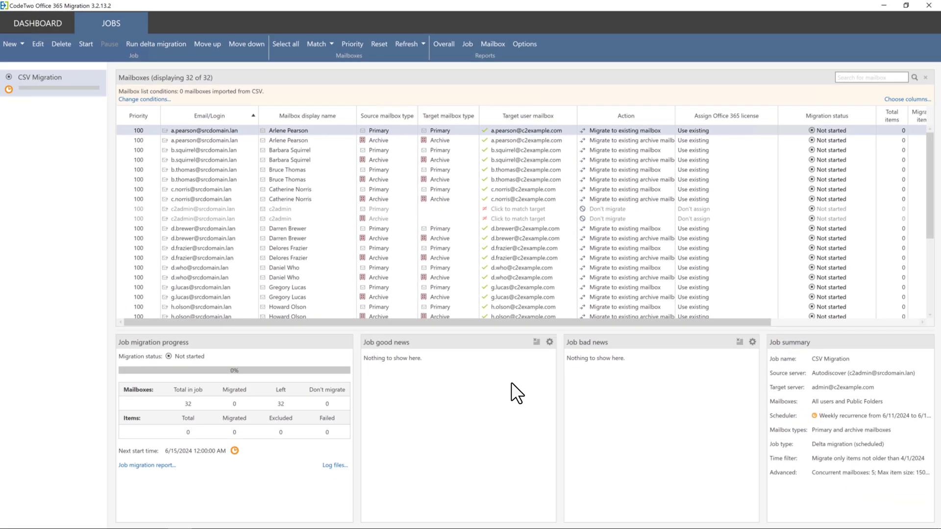
Step: Match all mailboxes, mapping the unmatched admin archive to the administrator mailbox, then start migrating
click(333, 43)
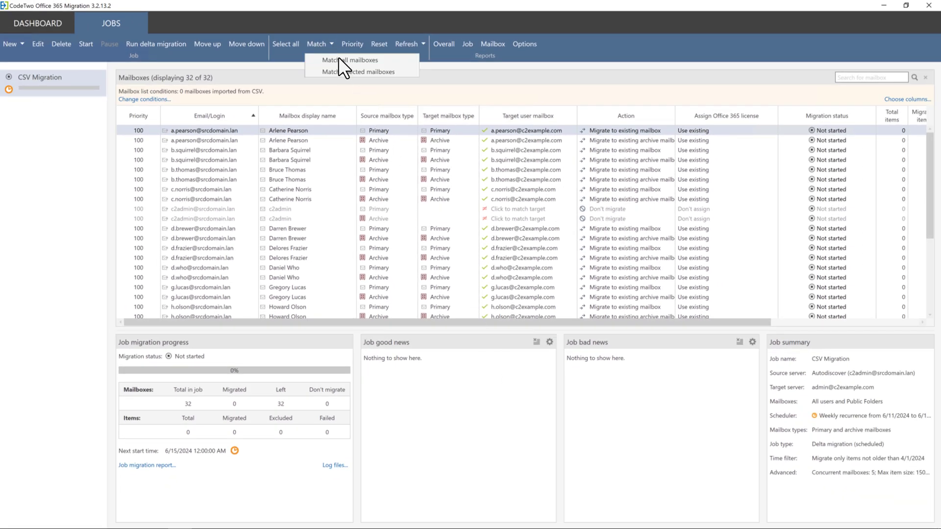
click(339, 58)
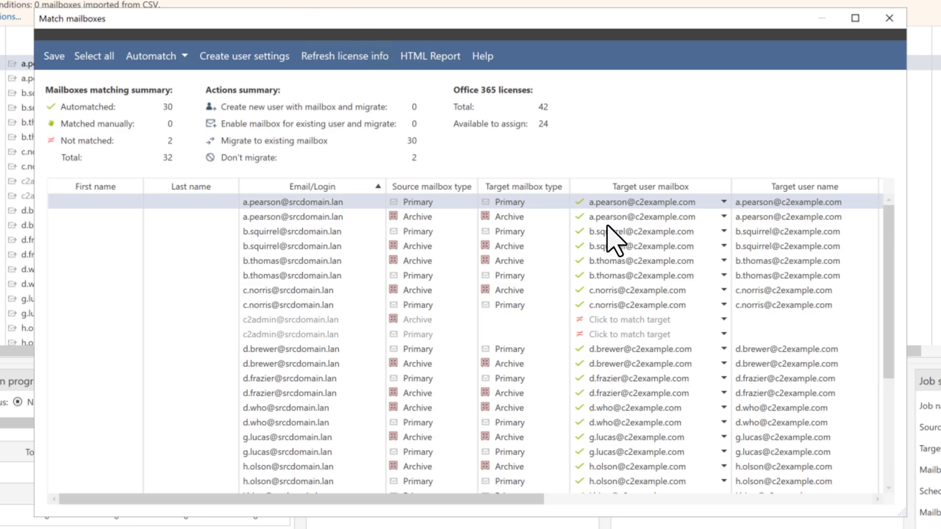
click(723, 319)
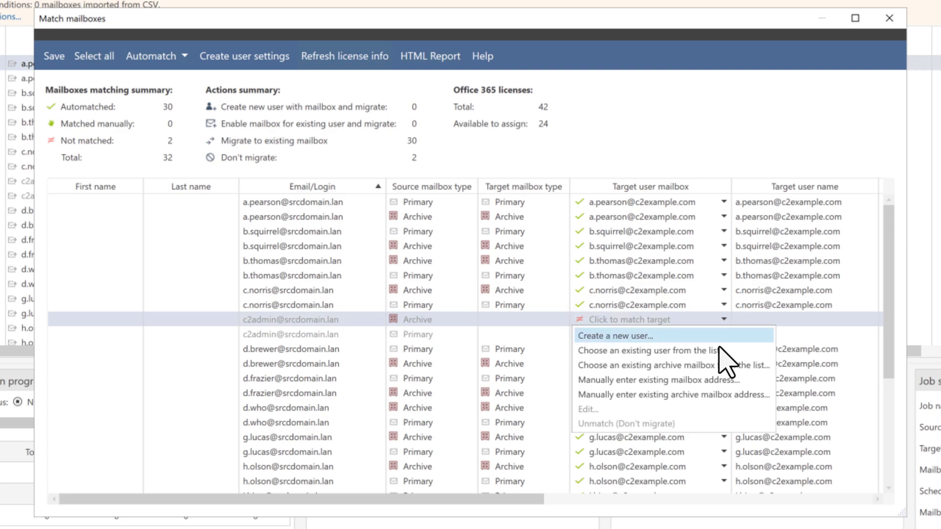
click(718, 350)
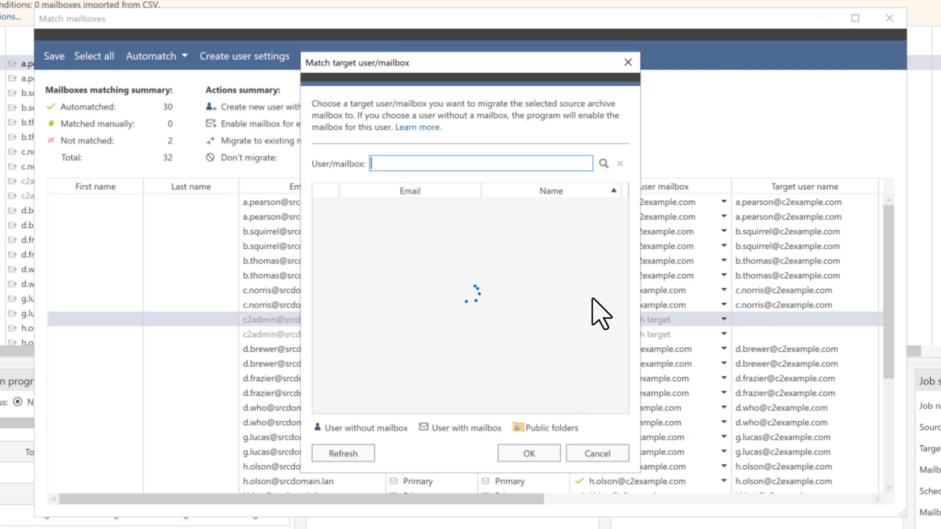
click(448, 316)
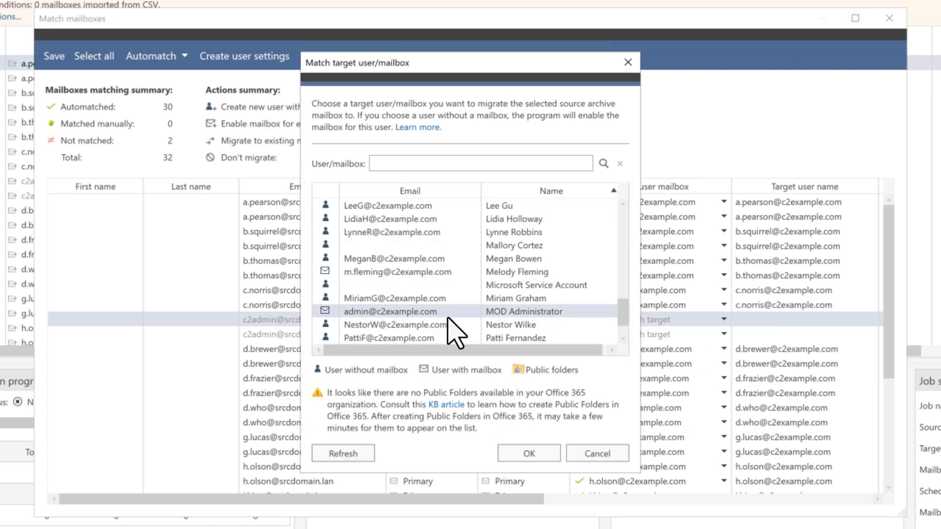
click(530, 454)
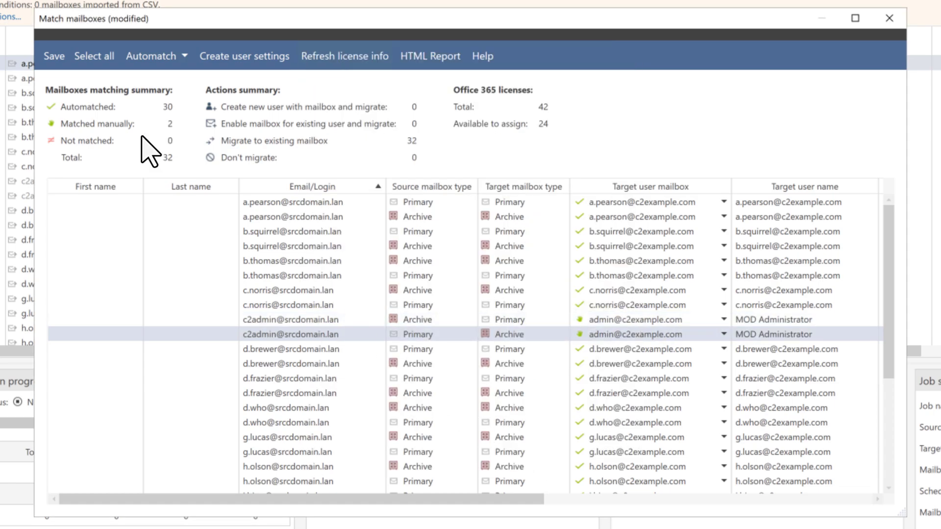
click(46, 56)
click(889, 18)
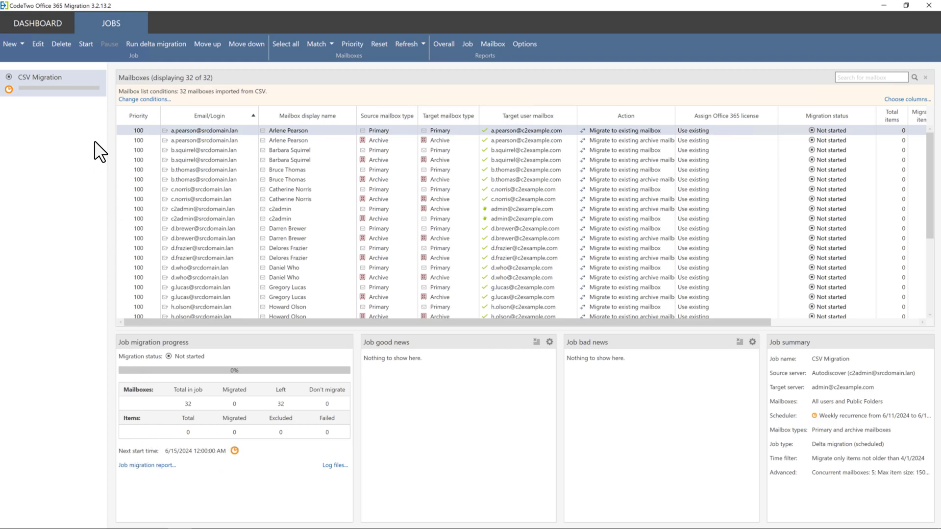
click(86, 46)
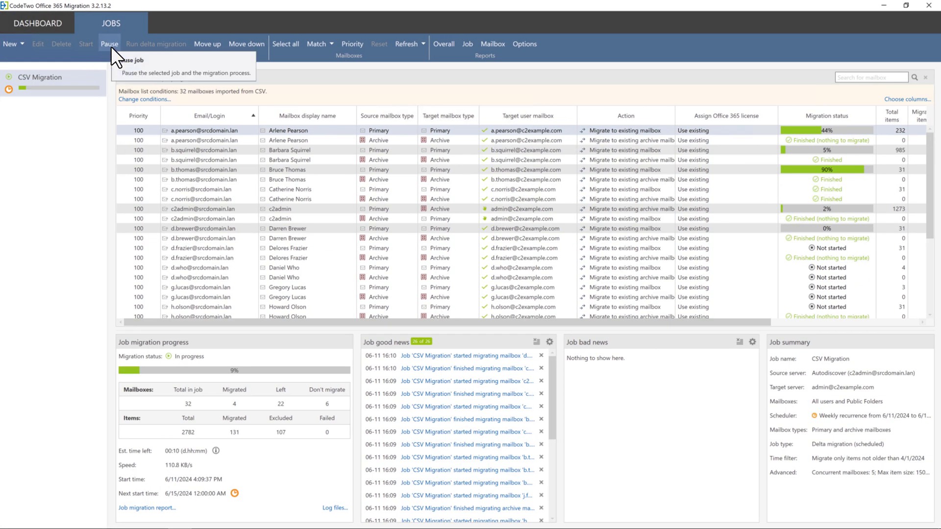
Step: Pause and resume the running migration, then view the first mailbox's migration report
click(110, 44)
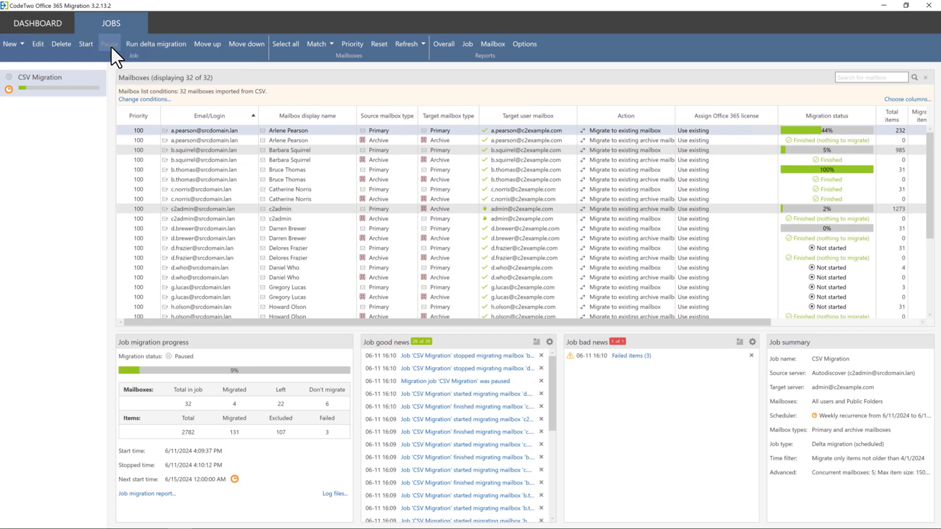
click(82, 45)
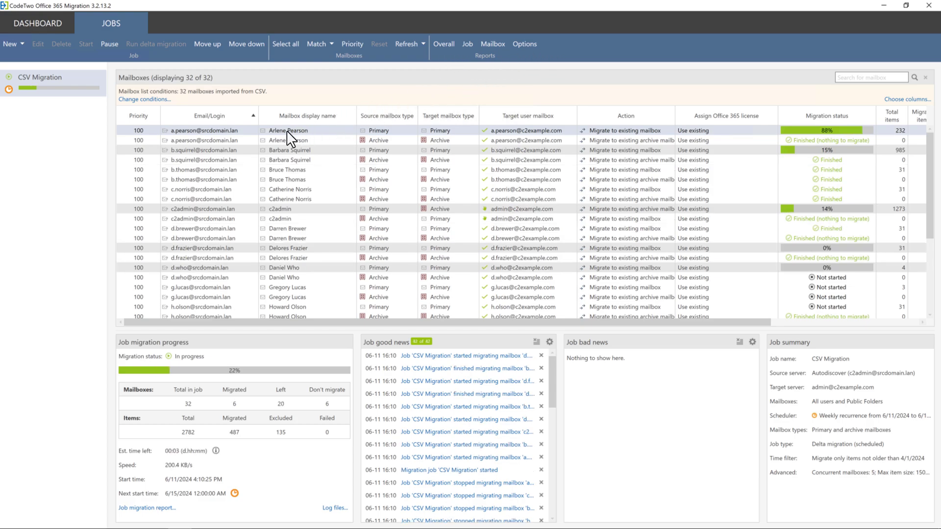
click(493, 44)
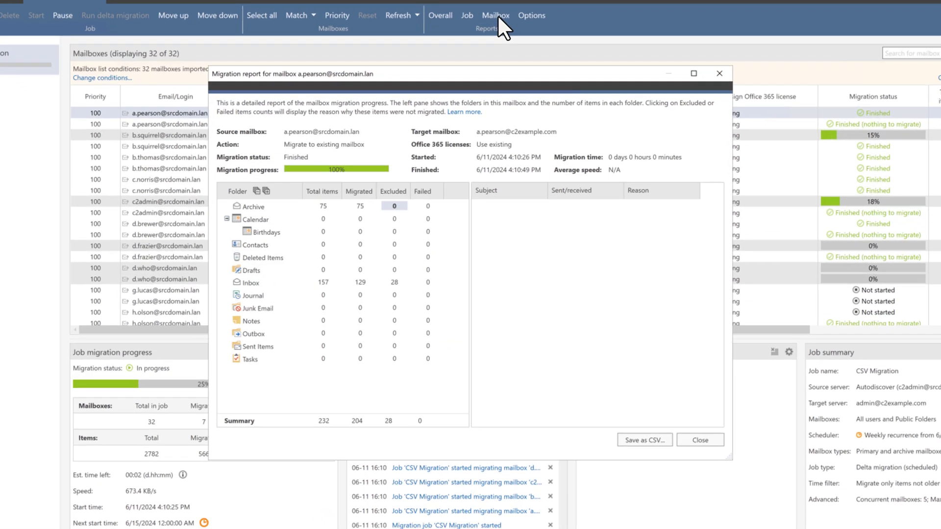